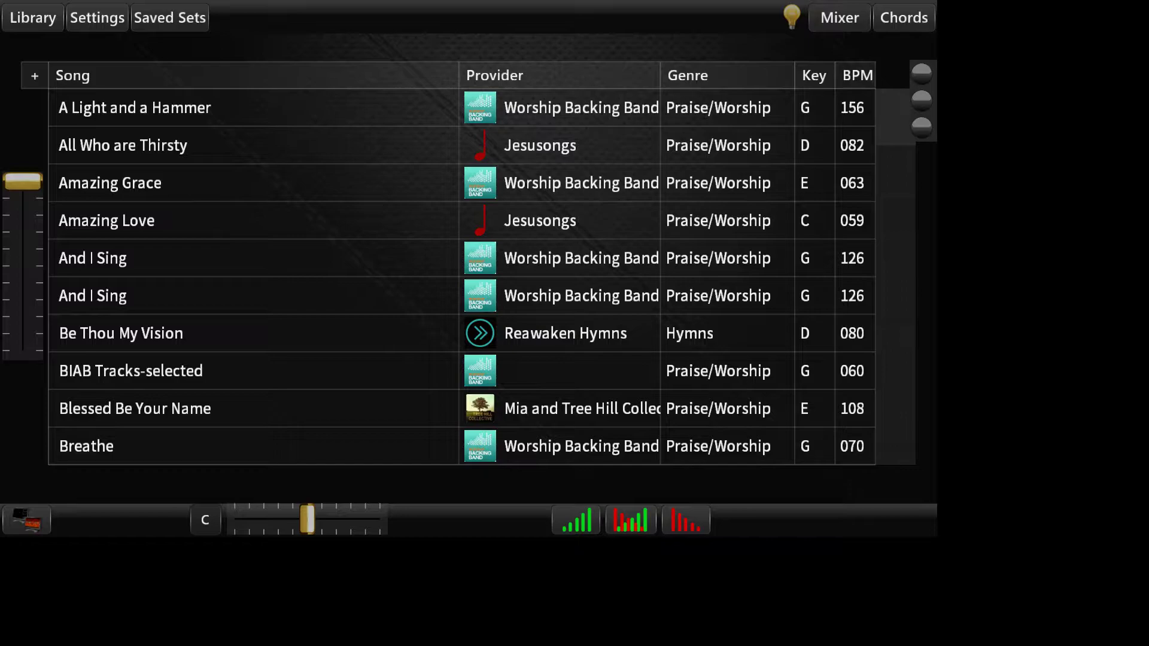
Step: Switch to the browser's Worshipsong Band Team Portal and review the team code fields, sharing form and Shared Items list
key(alt+Tab)
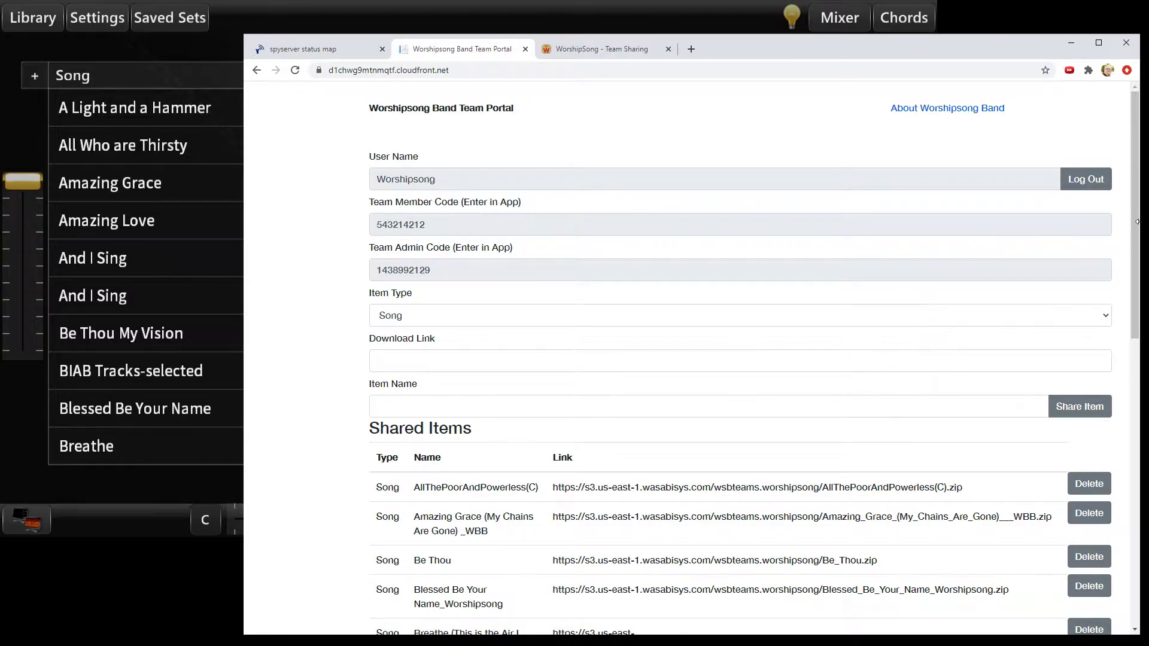
drag(1139, 225, 1117, 509)
scroll(505, 297, up, 6)
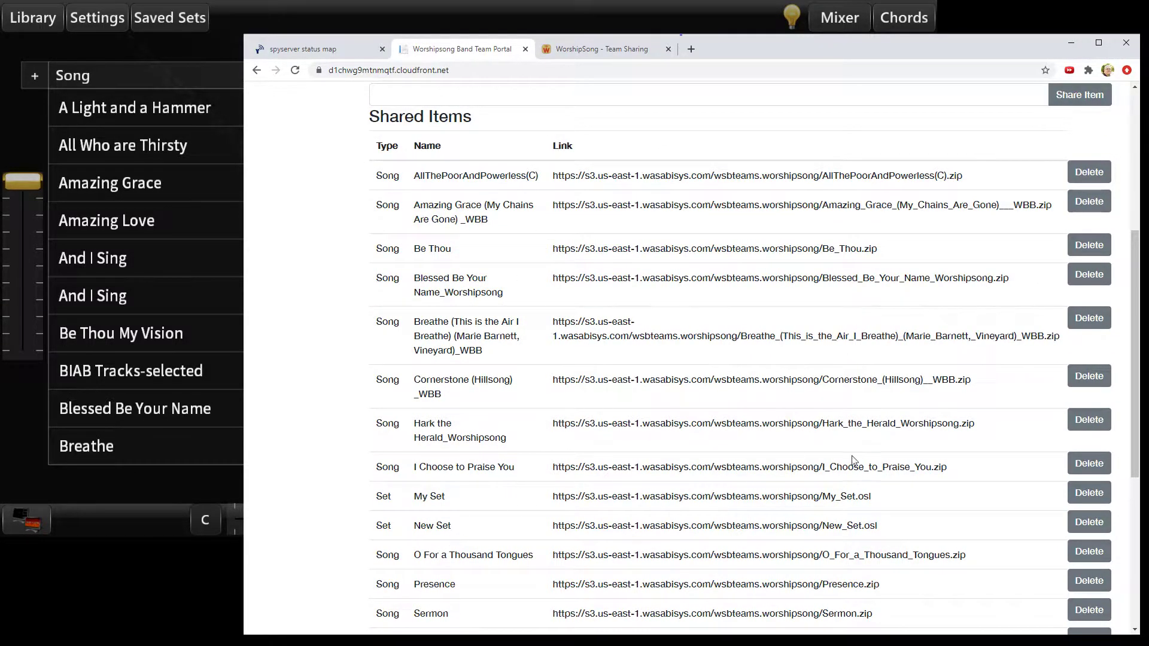
drag(1135, 354, 1137, 518)
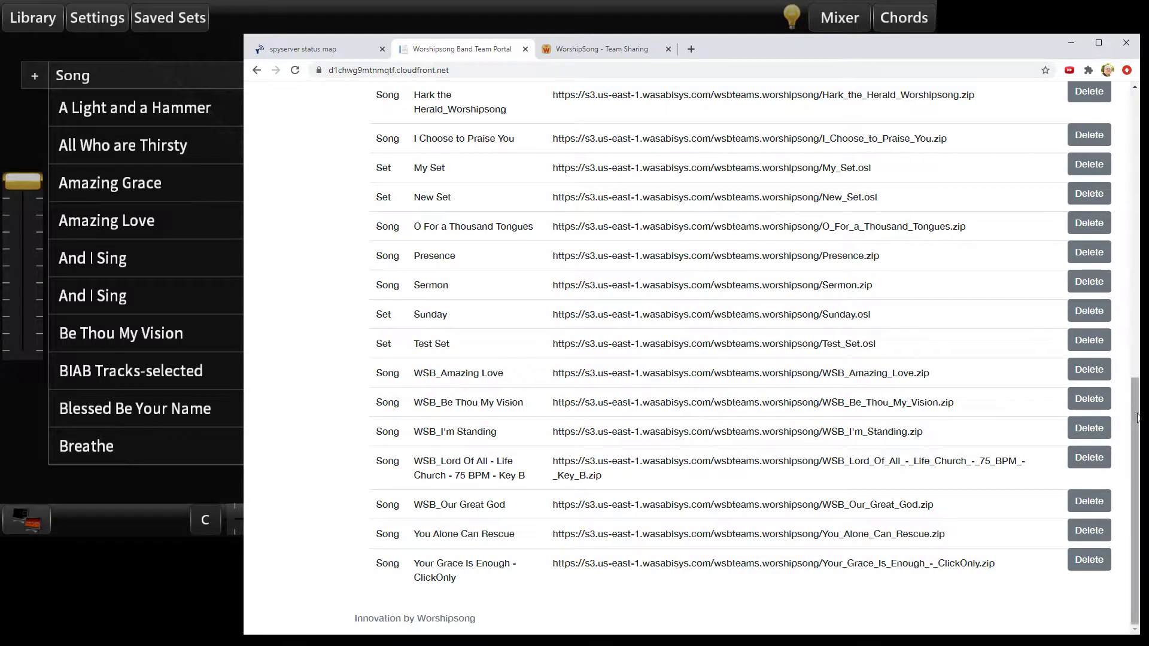
scroll(1137, 417, up, 2)
scroll(748, 360, up, 5)
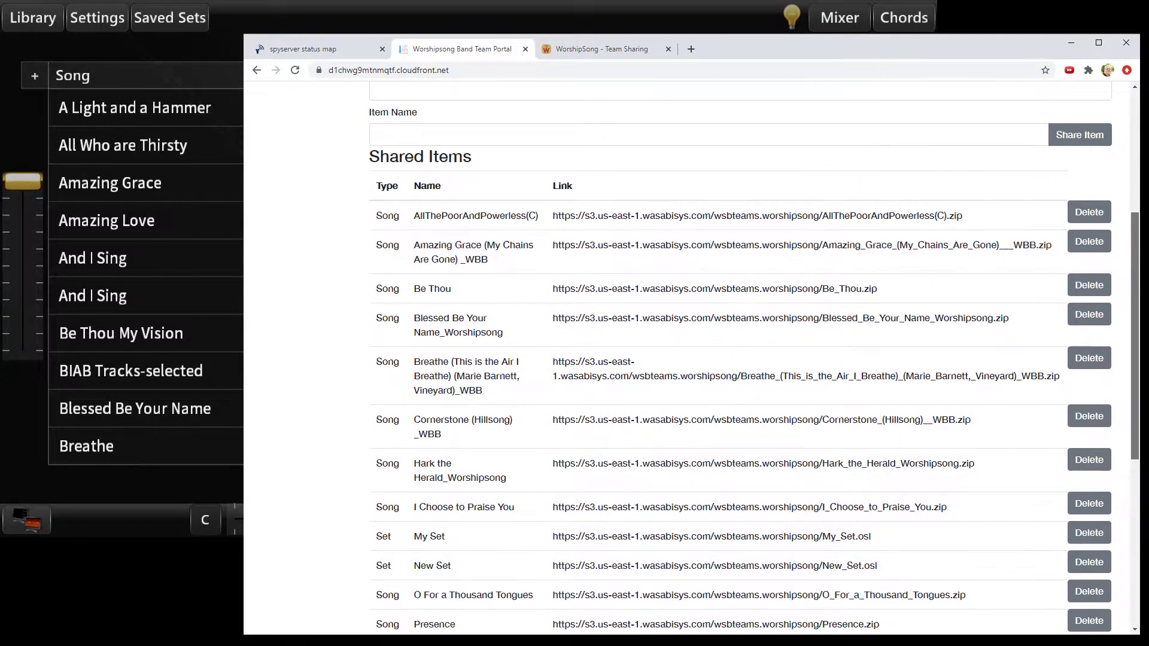
drag(1136, 252, 1137, 130)
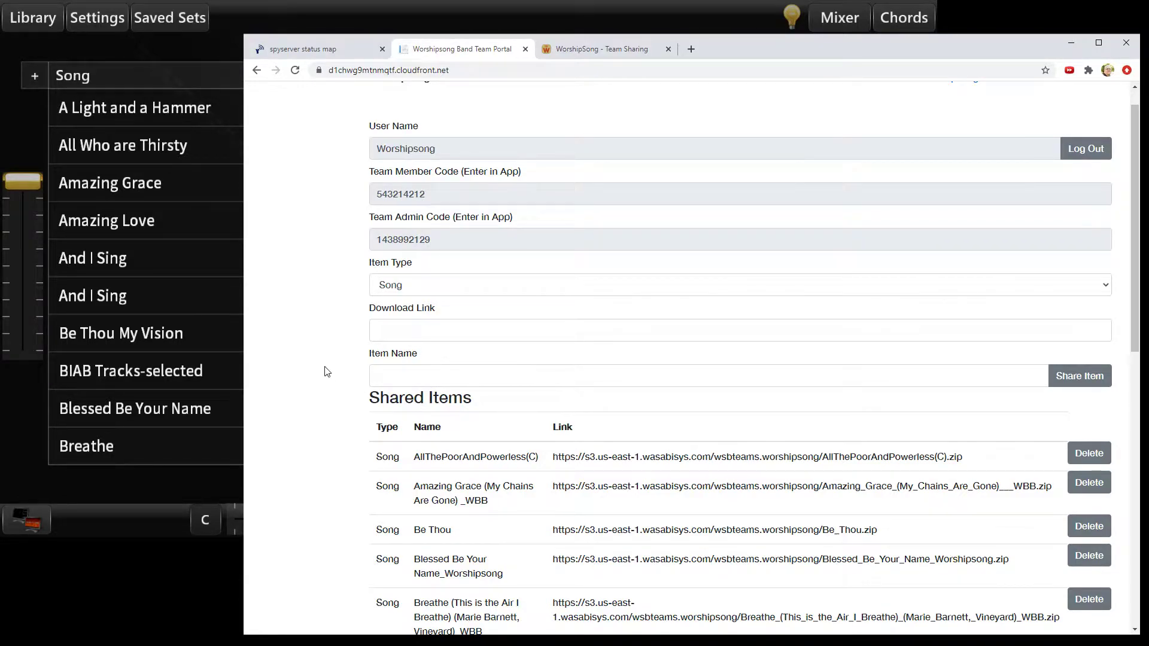
Step: Read through the WorshipSong Team Sharing help article in the browser, and return to Worshipsong Band
click(586, 51)
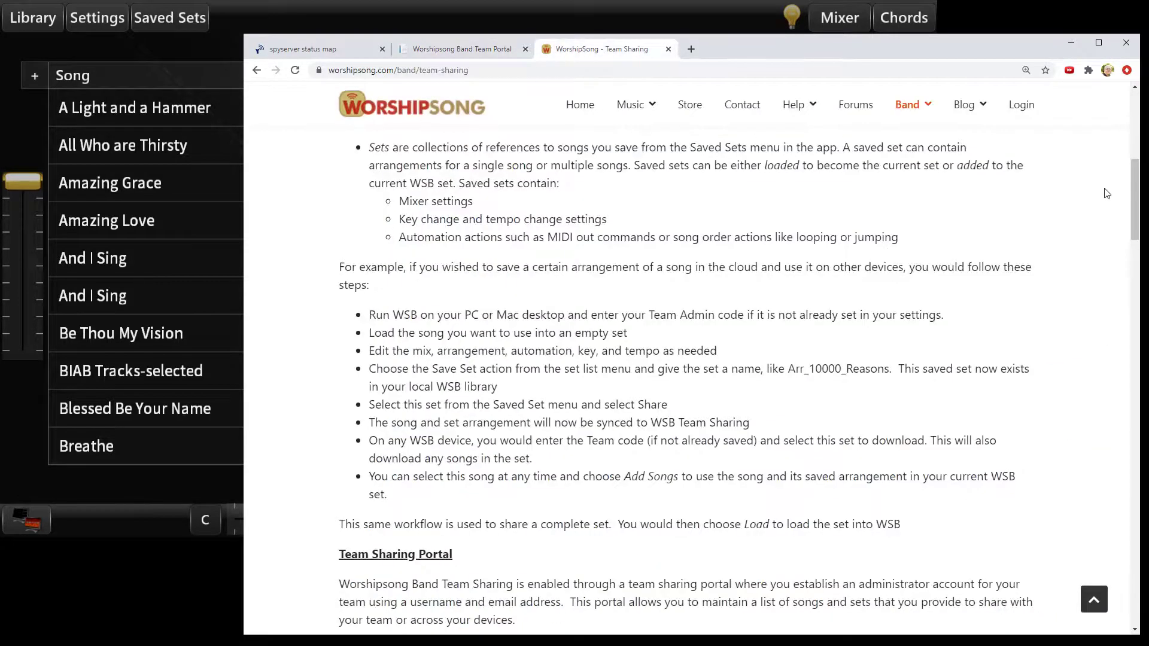
drag(1137, 209, 1136, 146)
scroll(688, 383, down, 8)
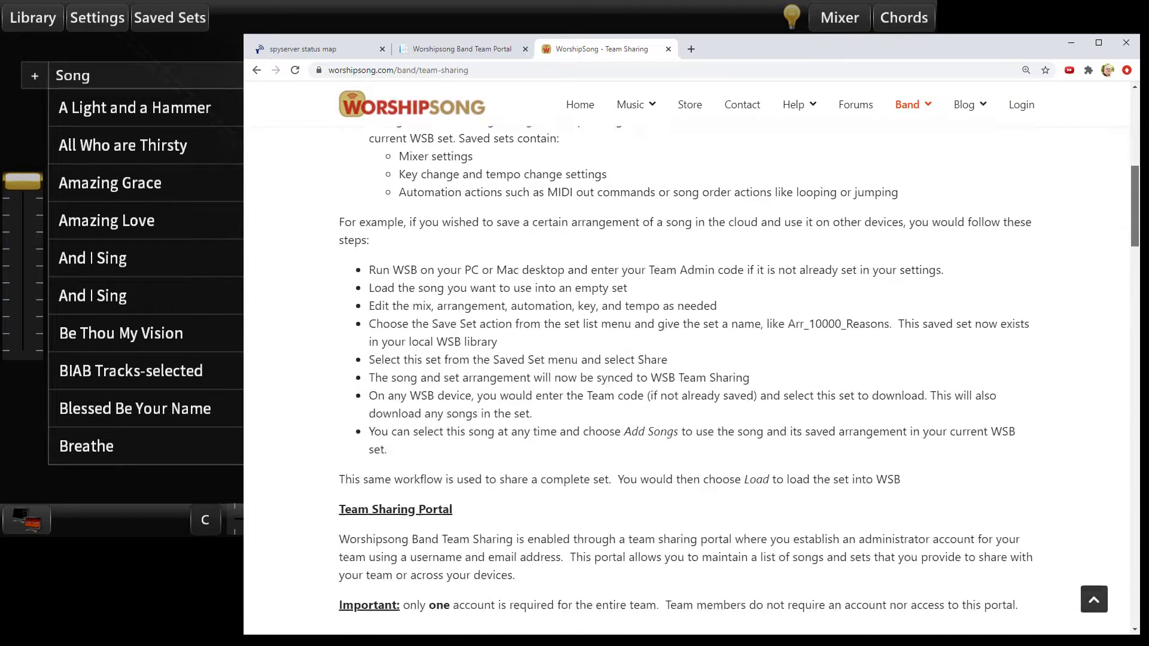
scroll(689, 383, down, 15)
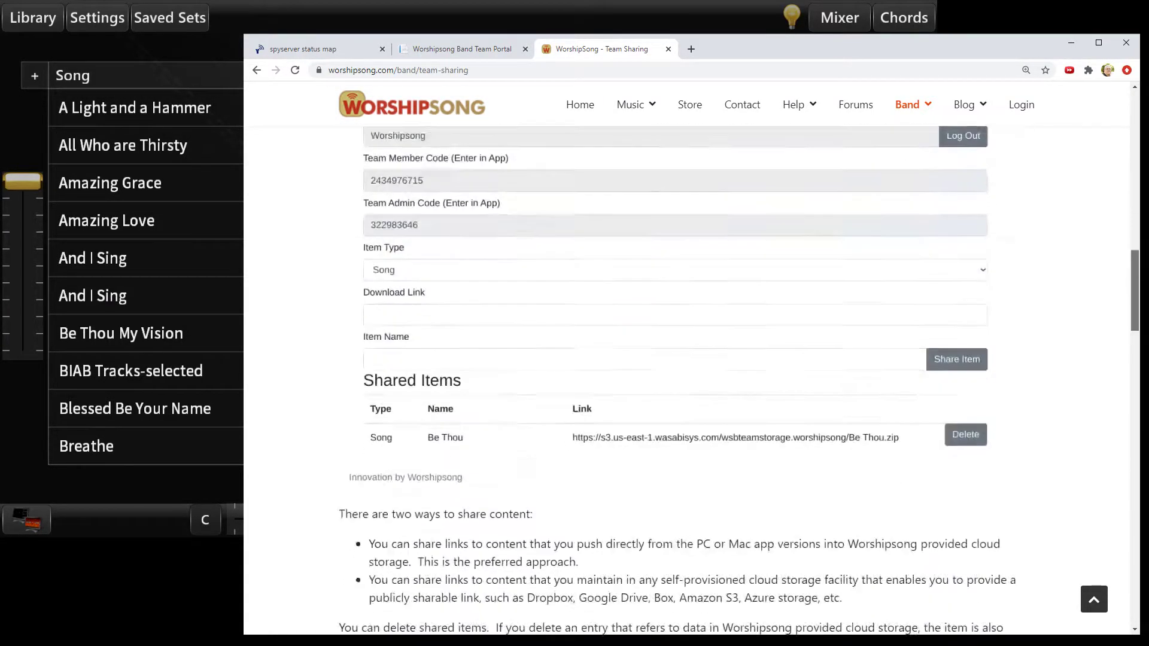
scroll(688, 383, down, 10)
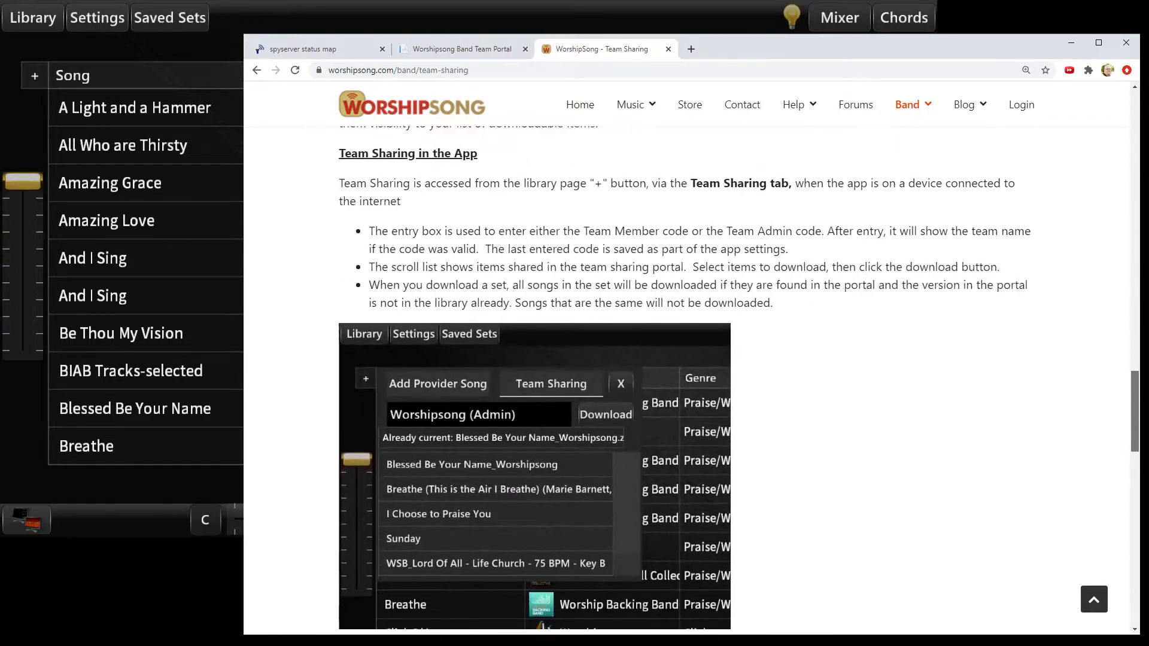
drag(1135, 448, 1135, 147)
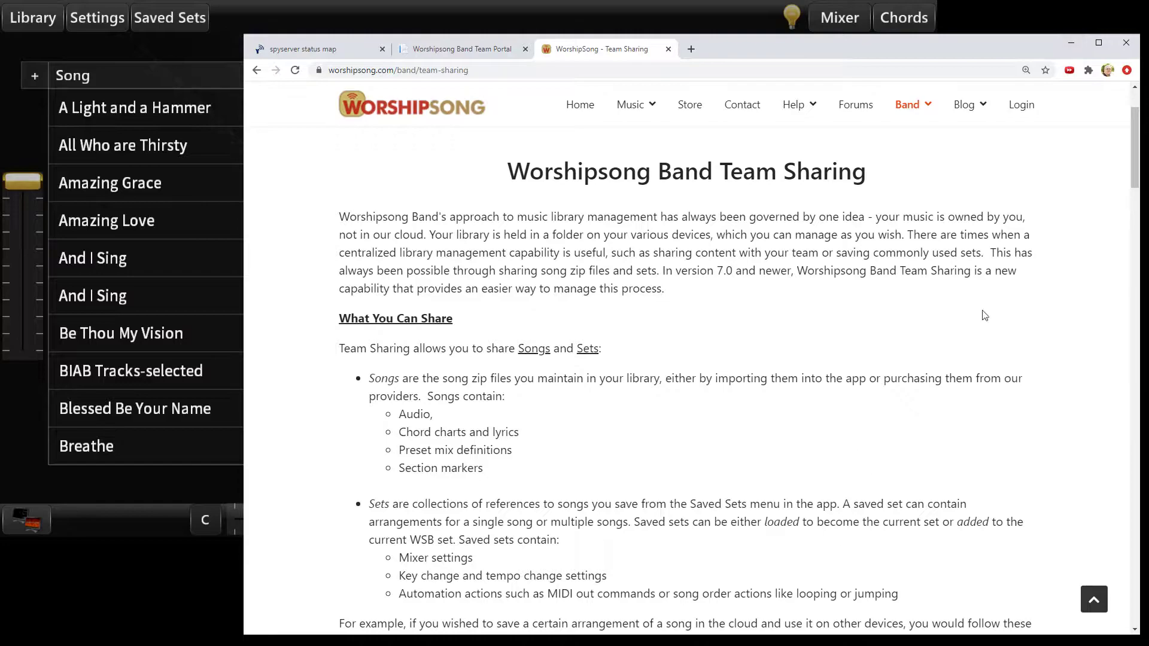
click(1076, 43)
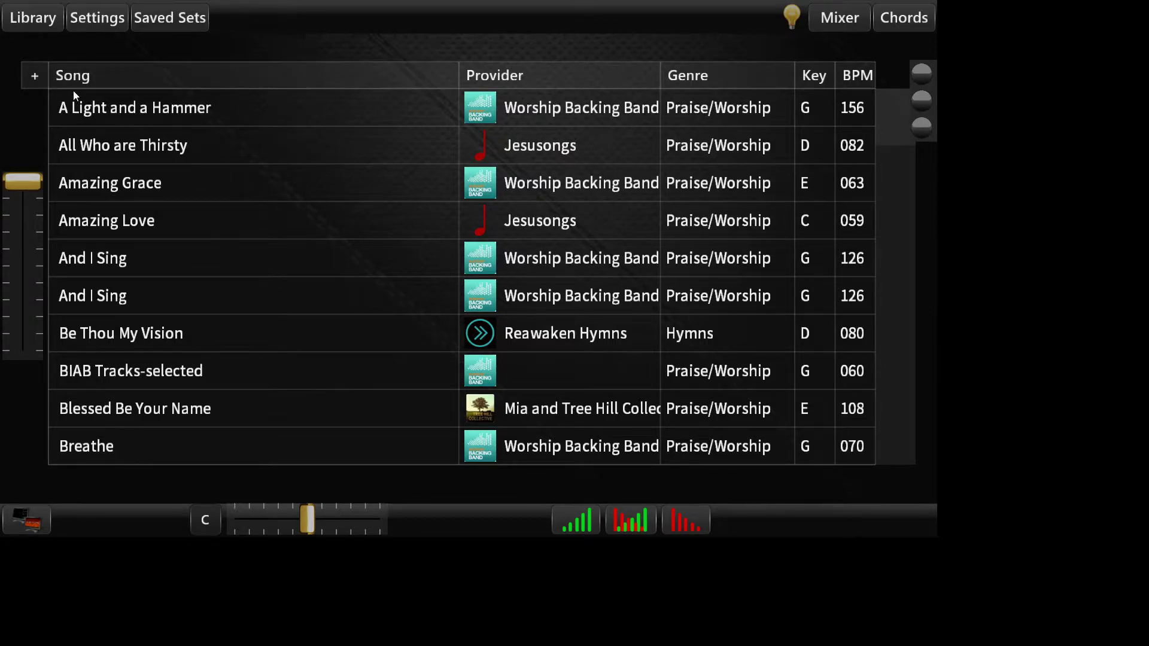
Step: Open the library's dialog for adding songs and view its Add Provider Song and Team Sharing pages
click(35, 77)
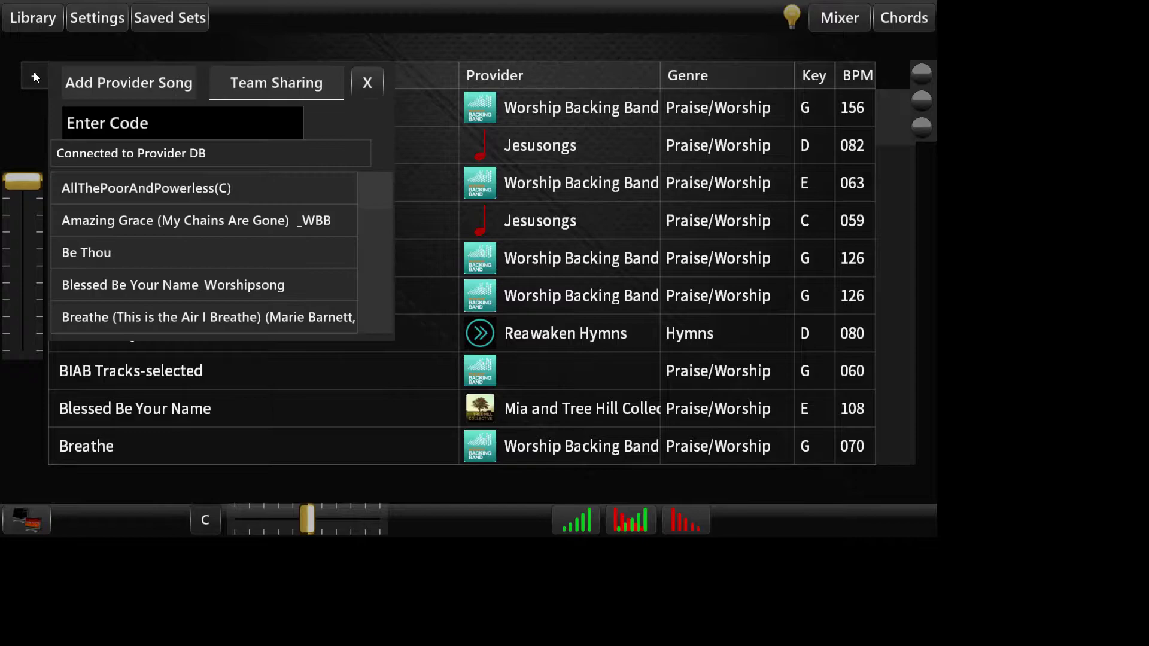
click(124, 80)
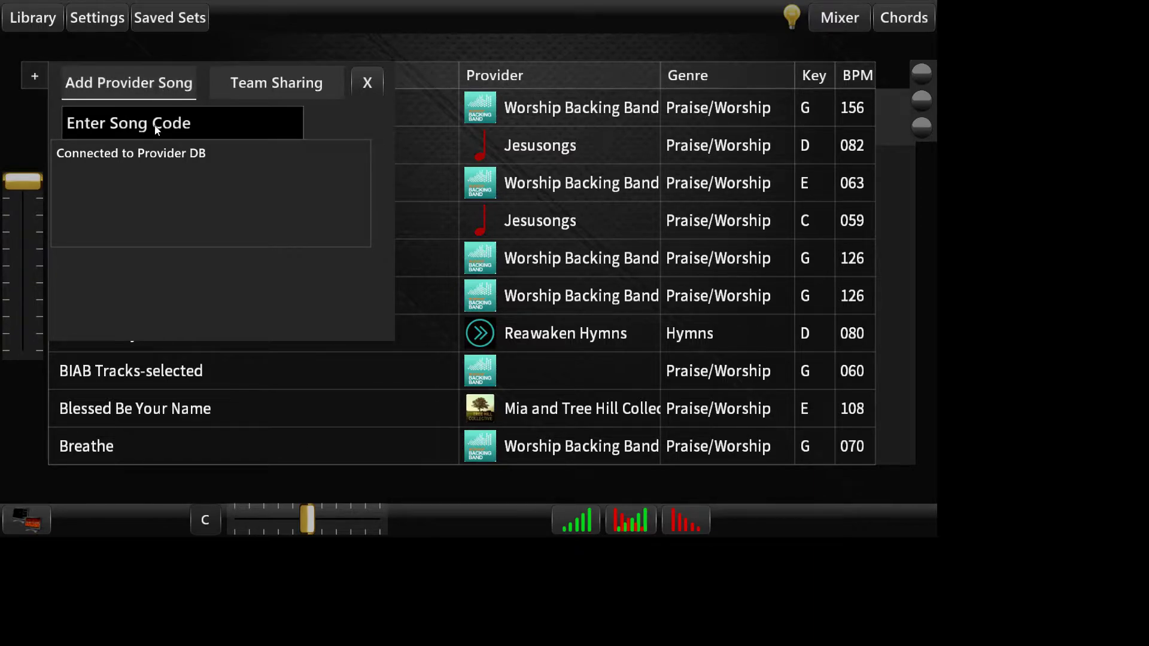
click(298, 85)
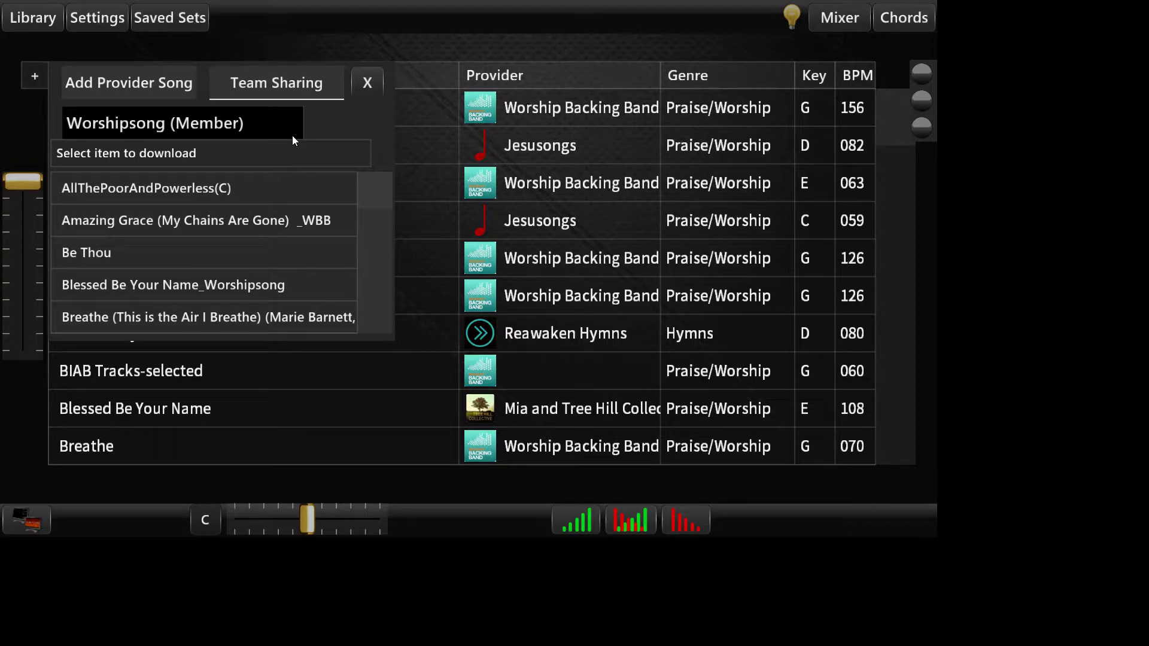
Step: Check the download status of AllThePoorAndPowerless(C), Amazing Grace (My Chains Are Gone) _WBB and My Set among the team's shared items
mouse_move(382, 196)
mouse_down()
mouse_move(372, 192)
mouse_move(378, 296)
mouse_move(393, 178)
mouse_up()
click(205, 191)
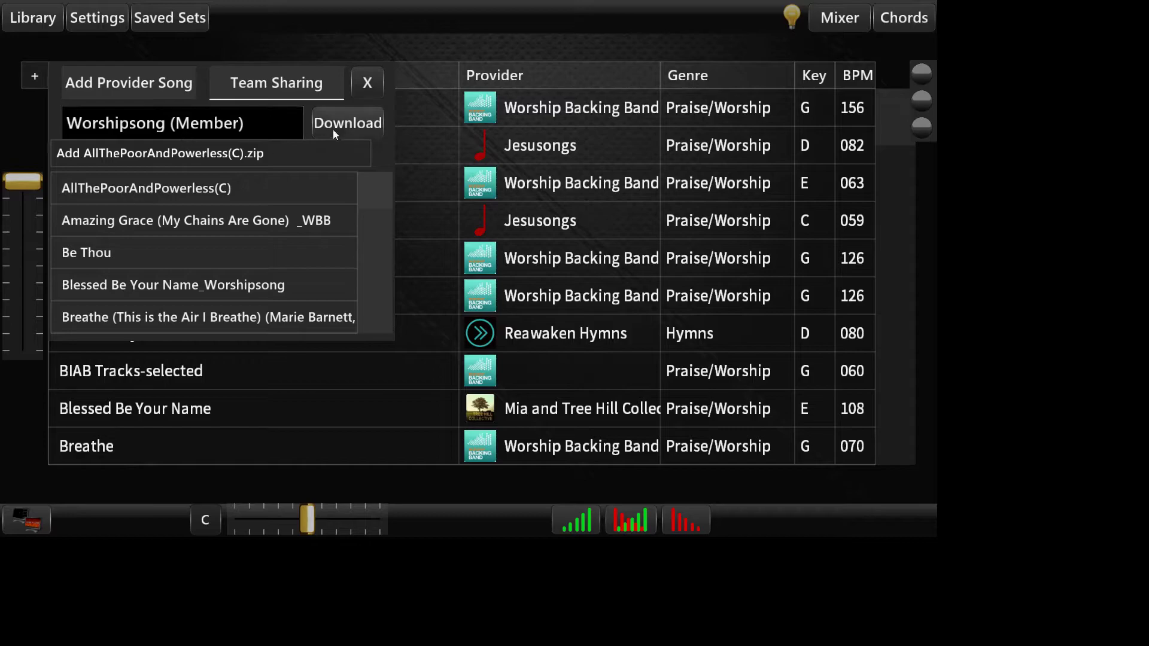
click(154, 222)
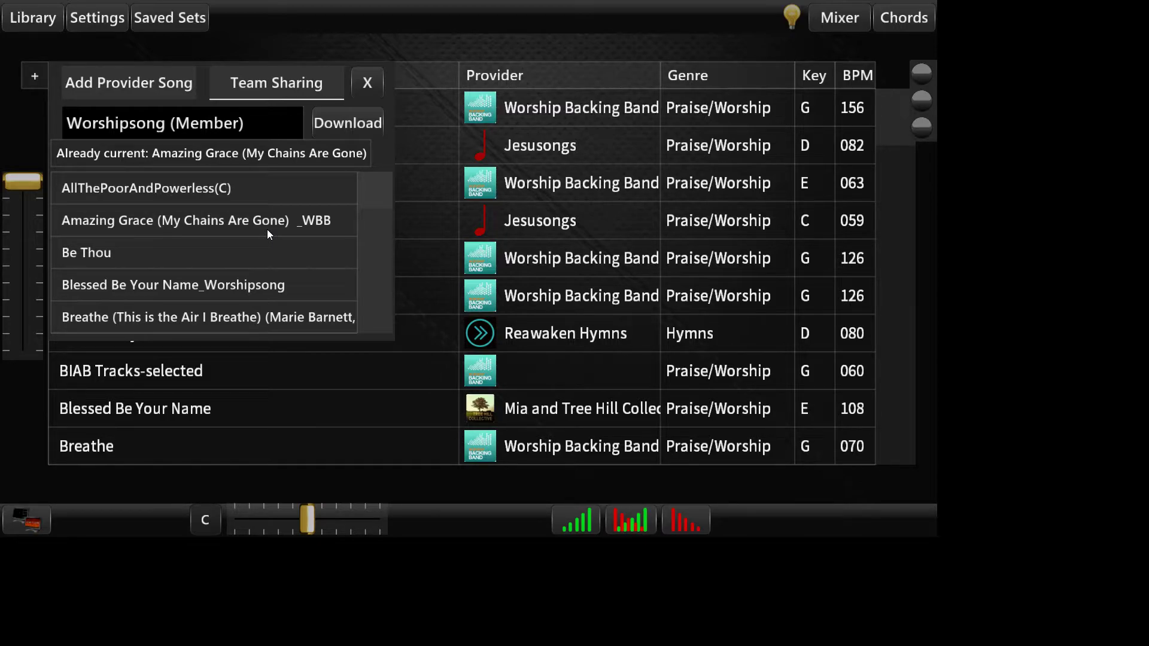
drag(368, 197, 303, 234)
click(136, 255)
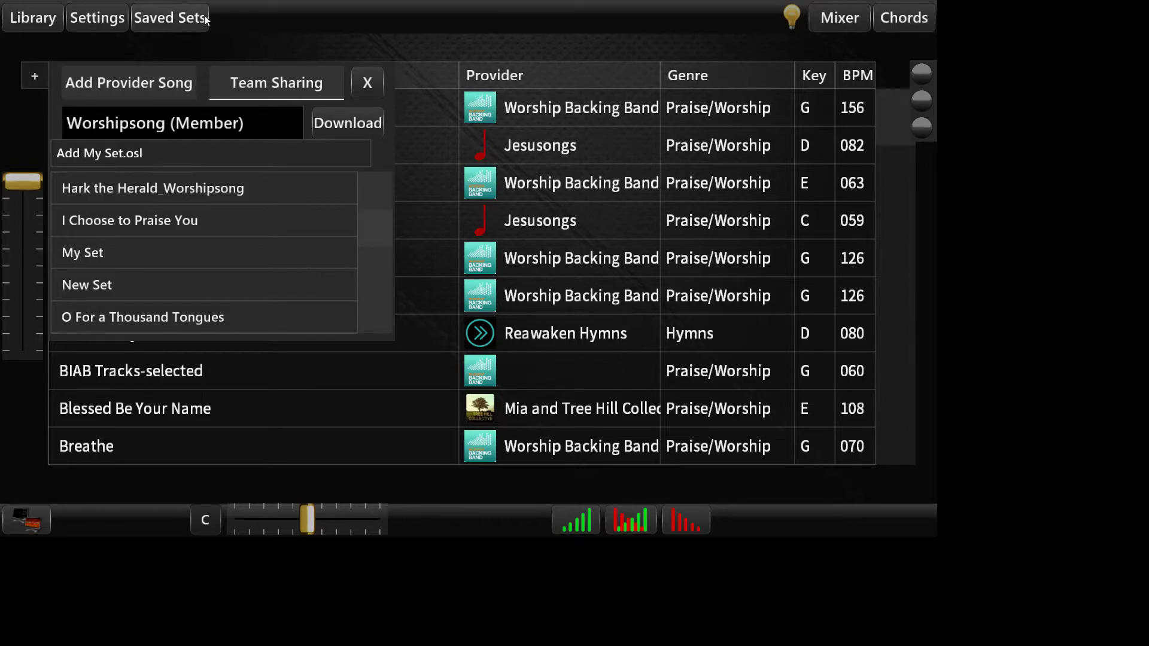
Step: Close the team sharing dialog and view the list of saved sets
click(369, 80)
click(173, 20)
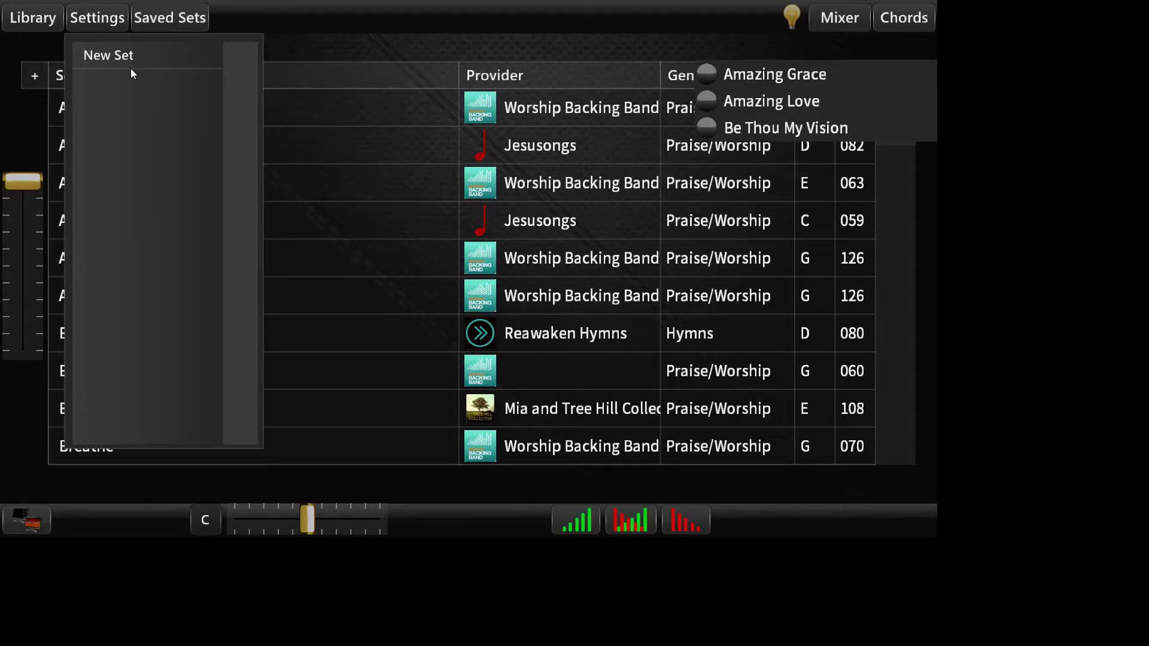
click(171, 24)
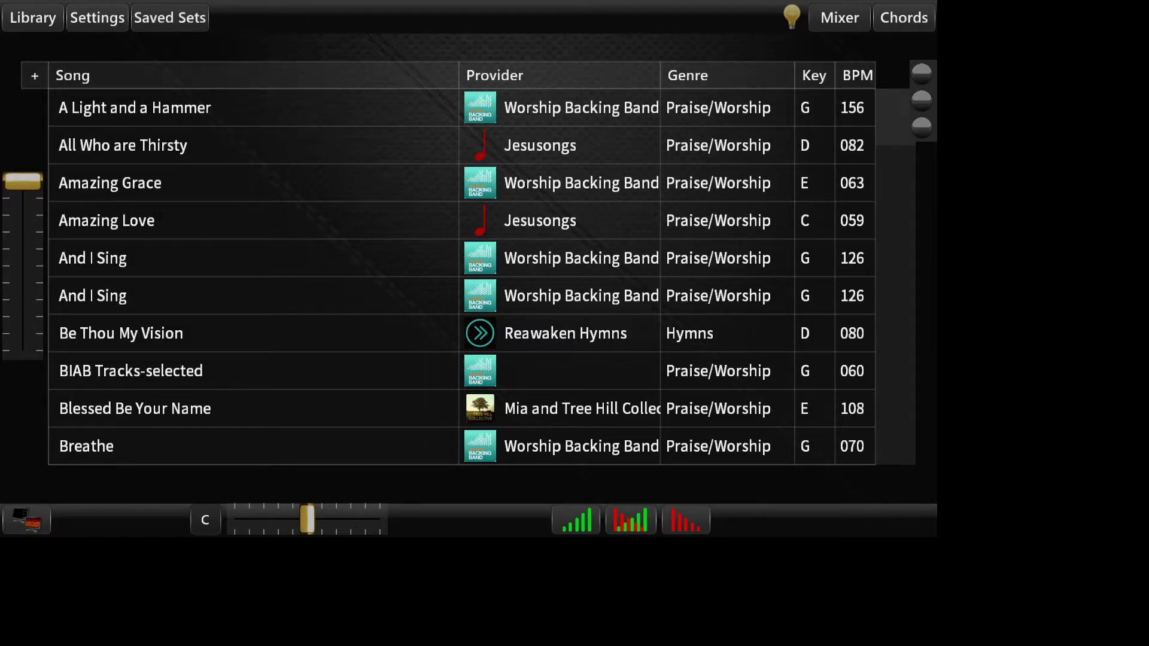
Step: Replace the member code in Team Sharing with the team admin code, check the shared items list and close the dialog
click(35, 77)
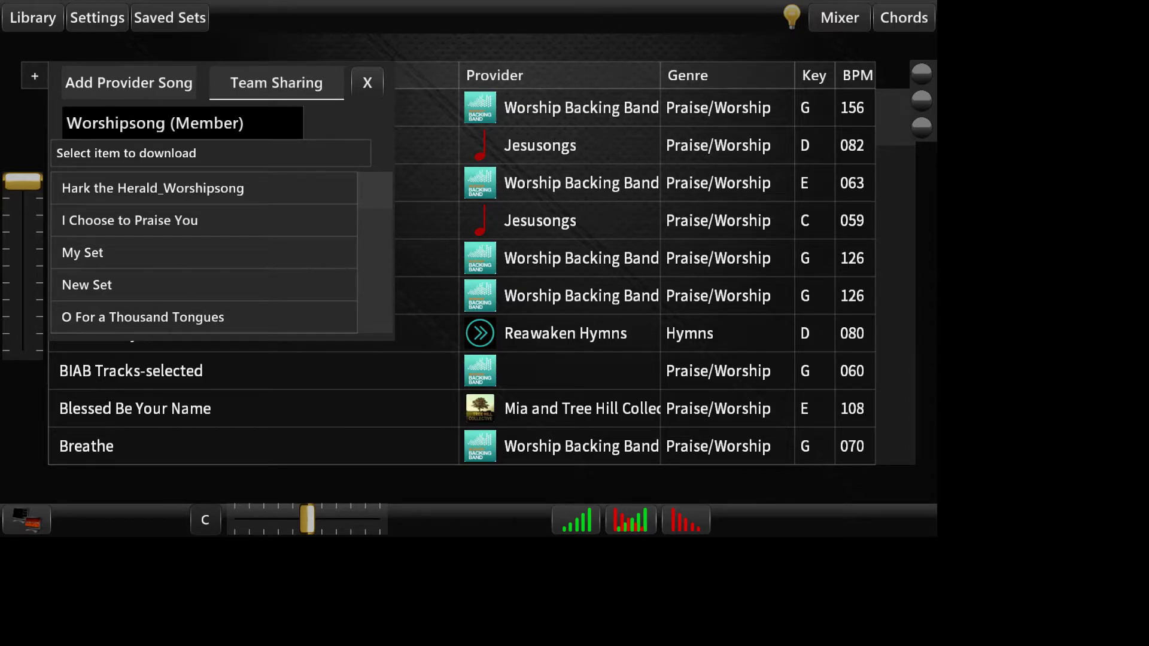
click(255, 124)
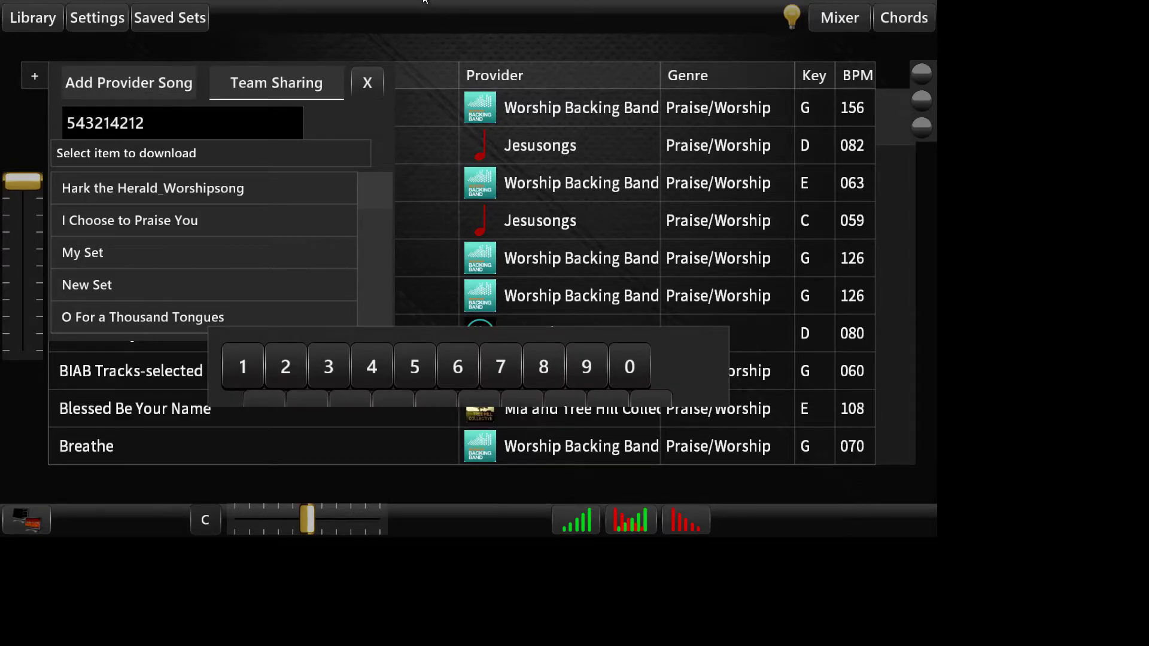
drag(634, 461, 629, 461)
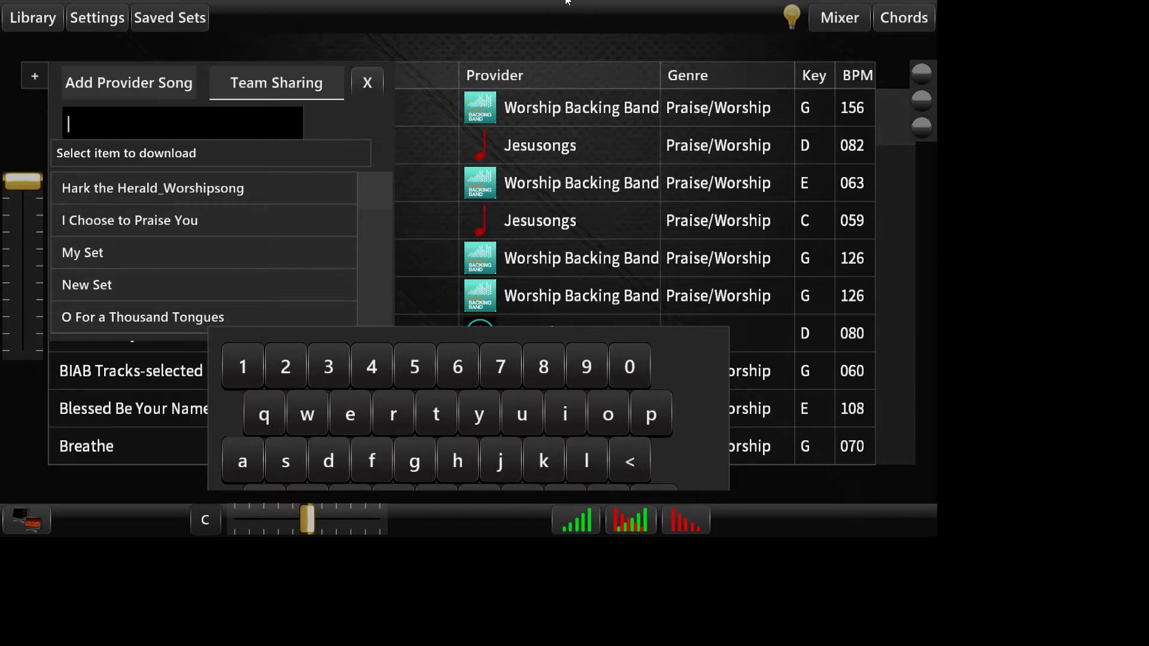
click(250, 364)
click(372, 366)
click(334, 368)
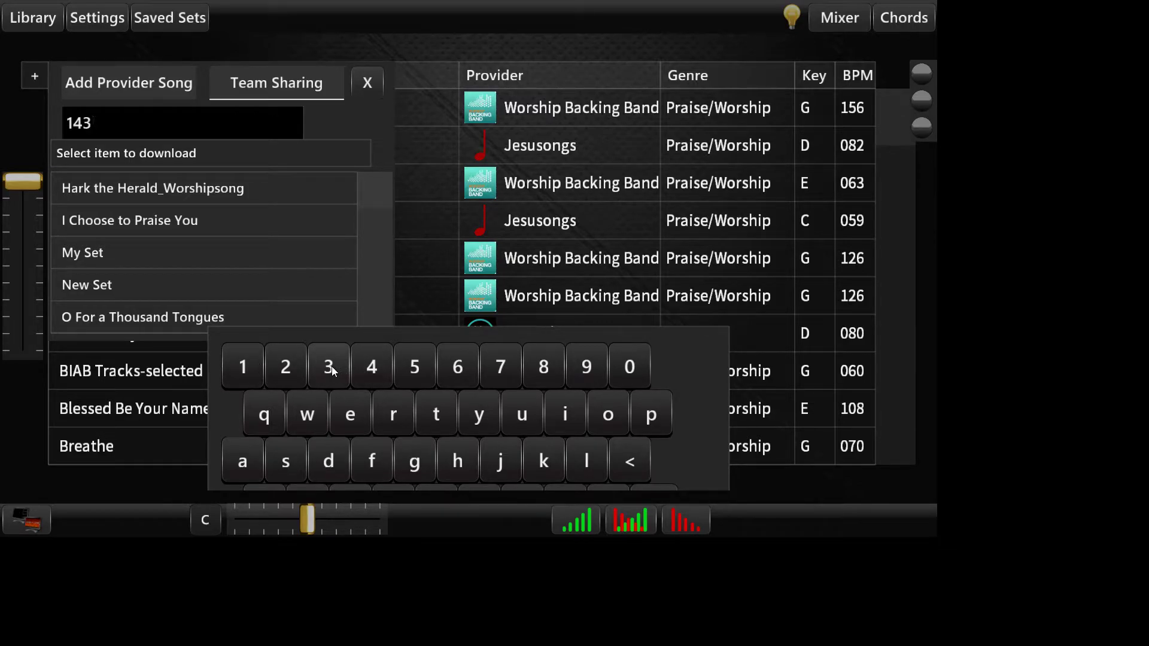
click(541, 367)
click(586, 366)
click(586, 366)
click(272, 362)
click(260, 359)
click(290, 361)
click(588, 369)
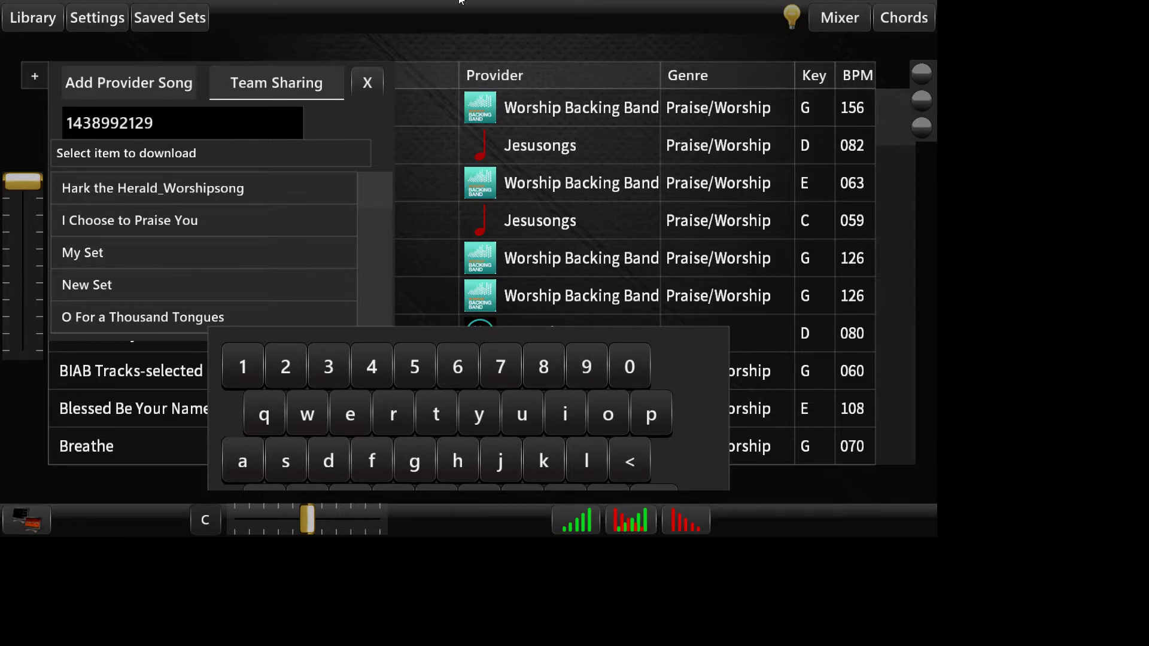
click(658, 510)
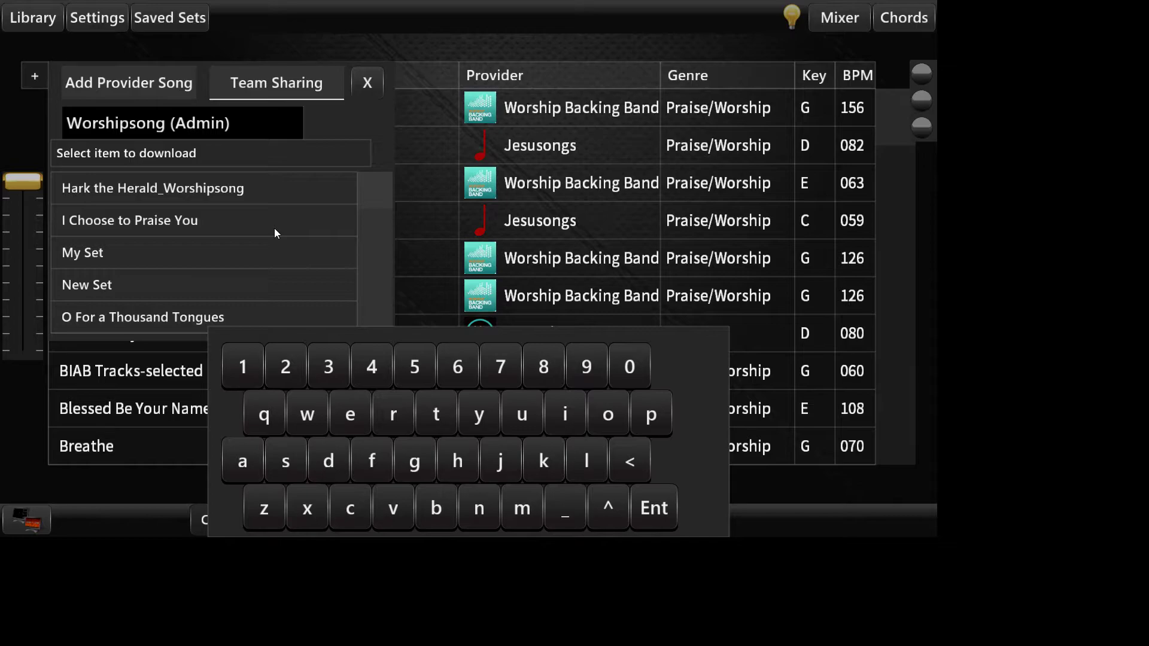
drag(367, 198, 368, 164)
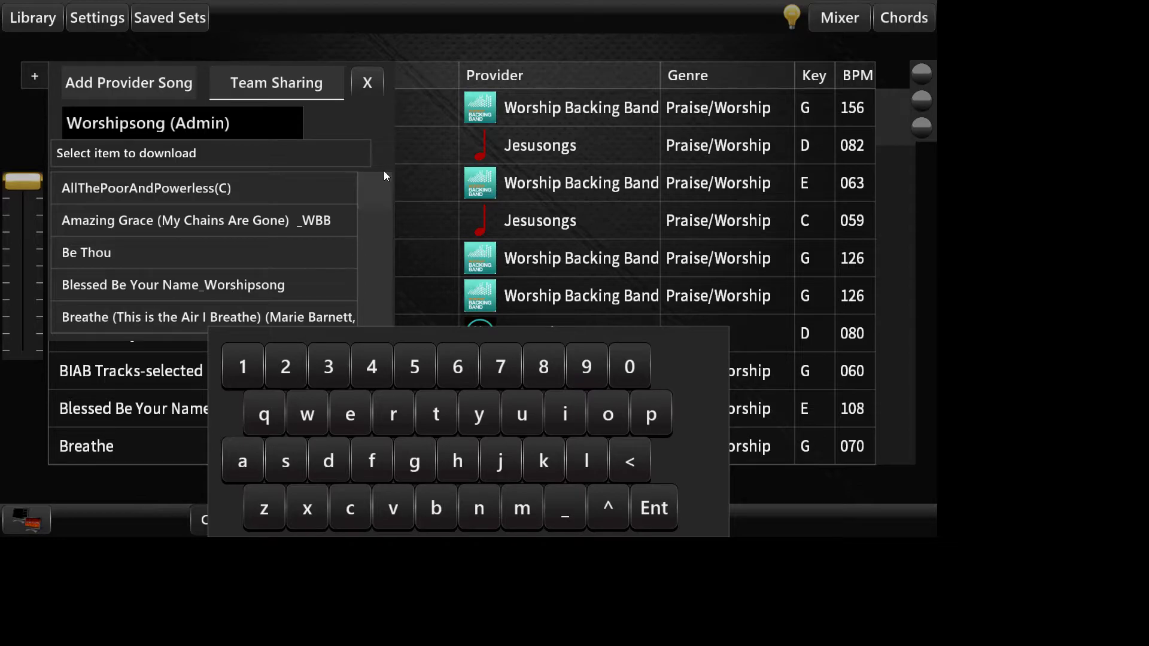
click(368, 83)
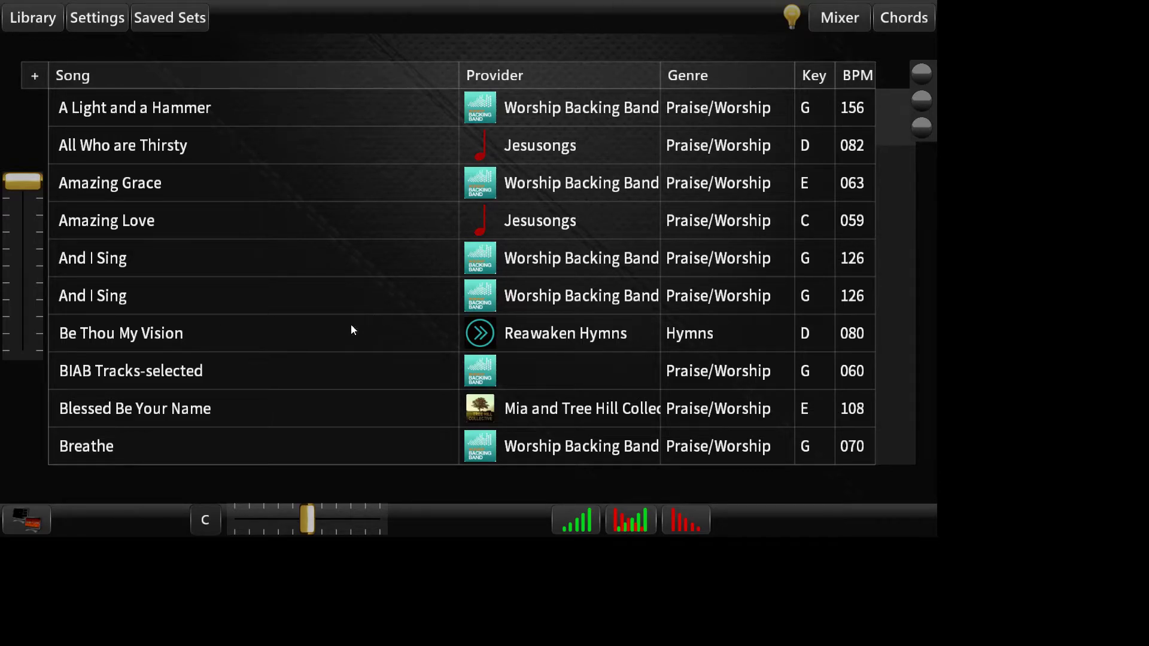
Step: View the Cornerstone song's details, including its sharing option, and close them
scroll(275, 338, down, 8)
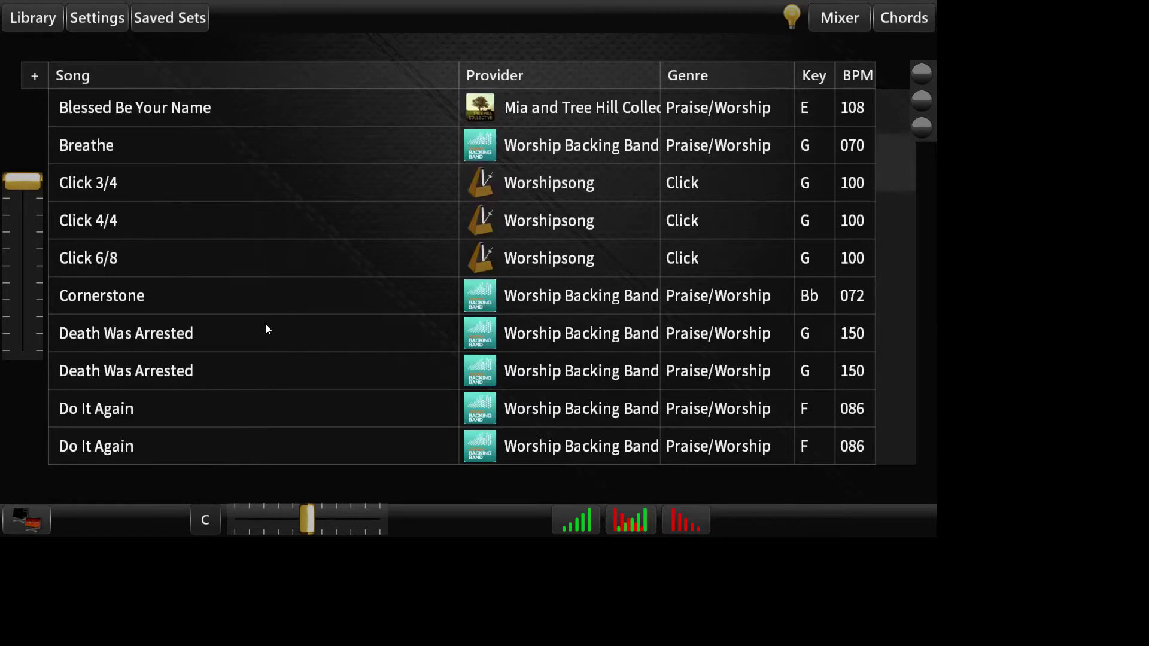
click(204, 304)
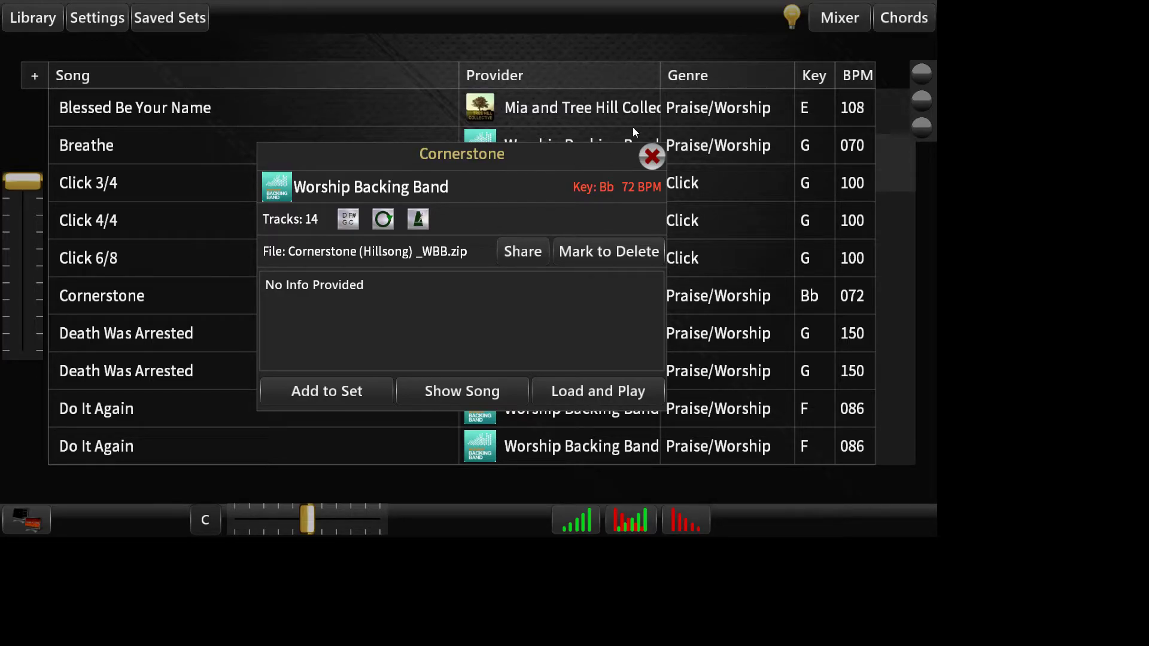
click(653, 157)
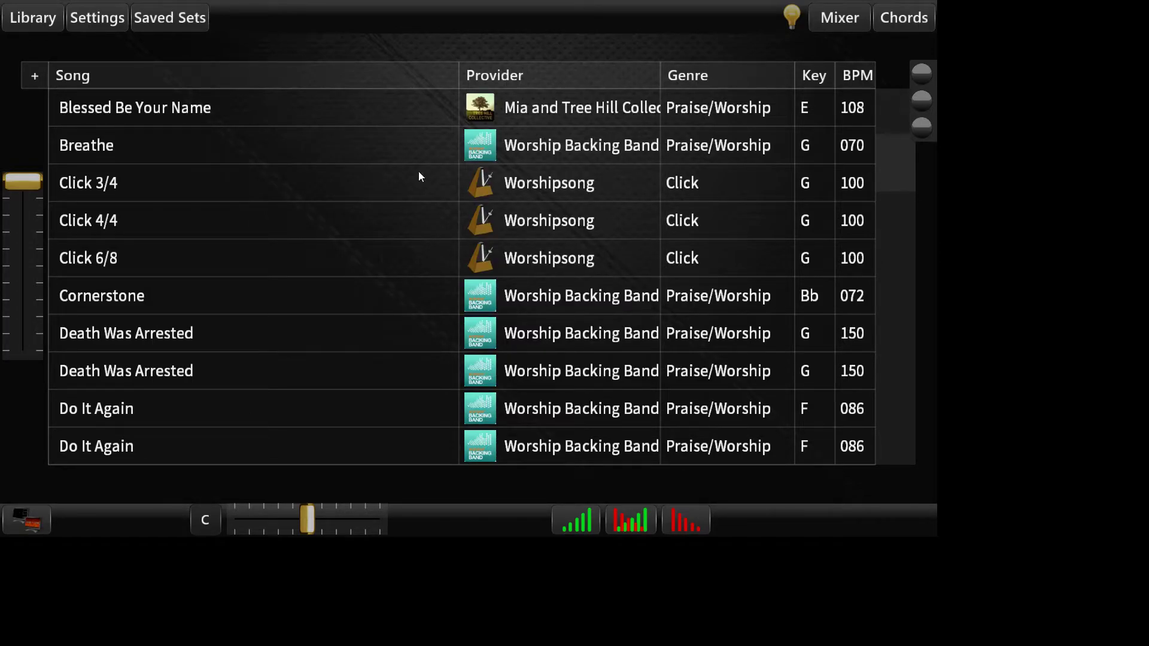
Step: Examine the actions for the saved set New Set, including Share, and close the saved sets list
click(179, 18)
click(122, 59)
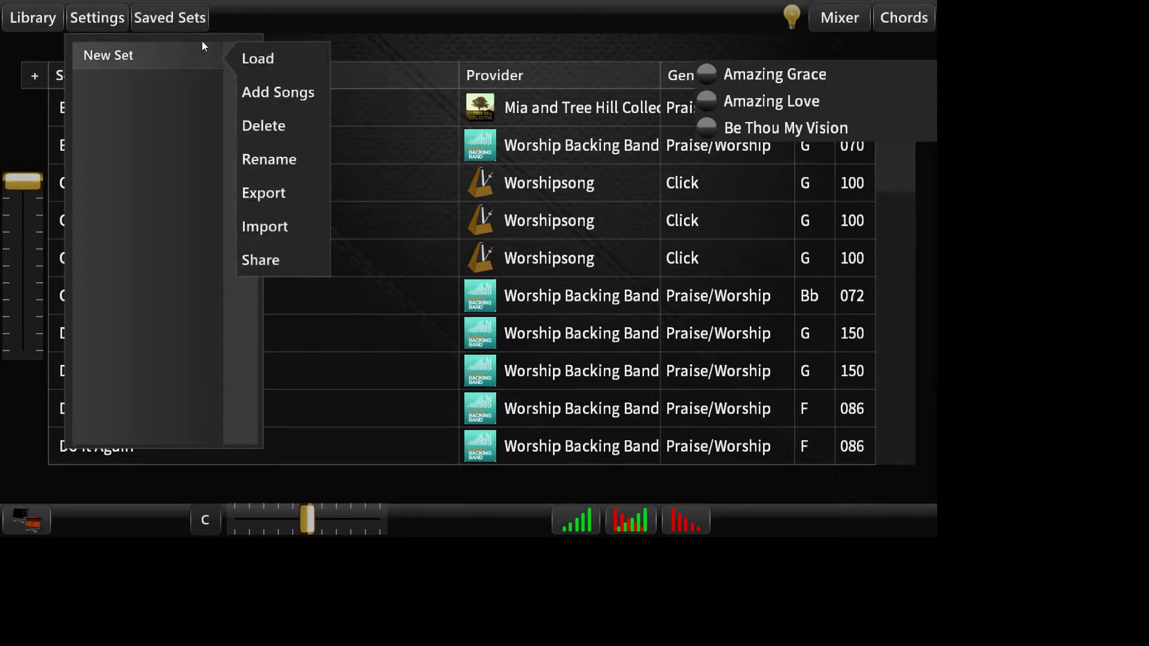
click(271, 259)
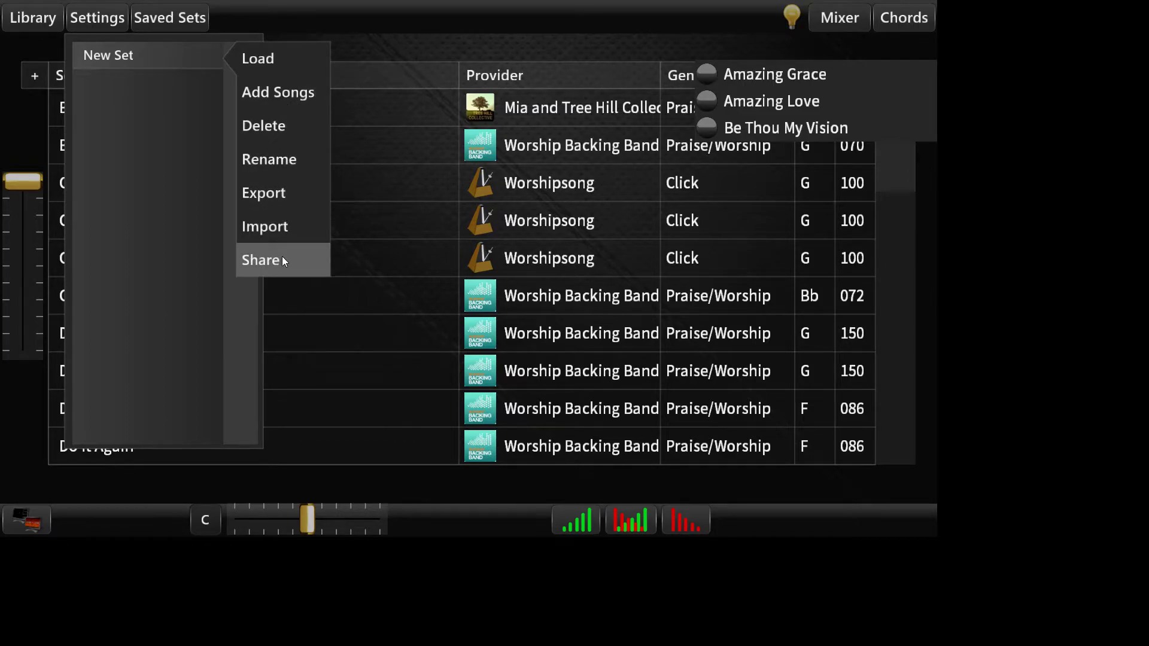
click(285, 260)
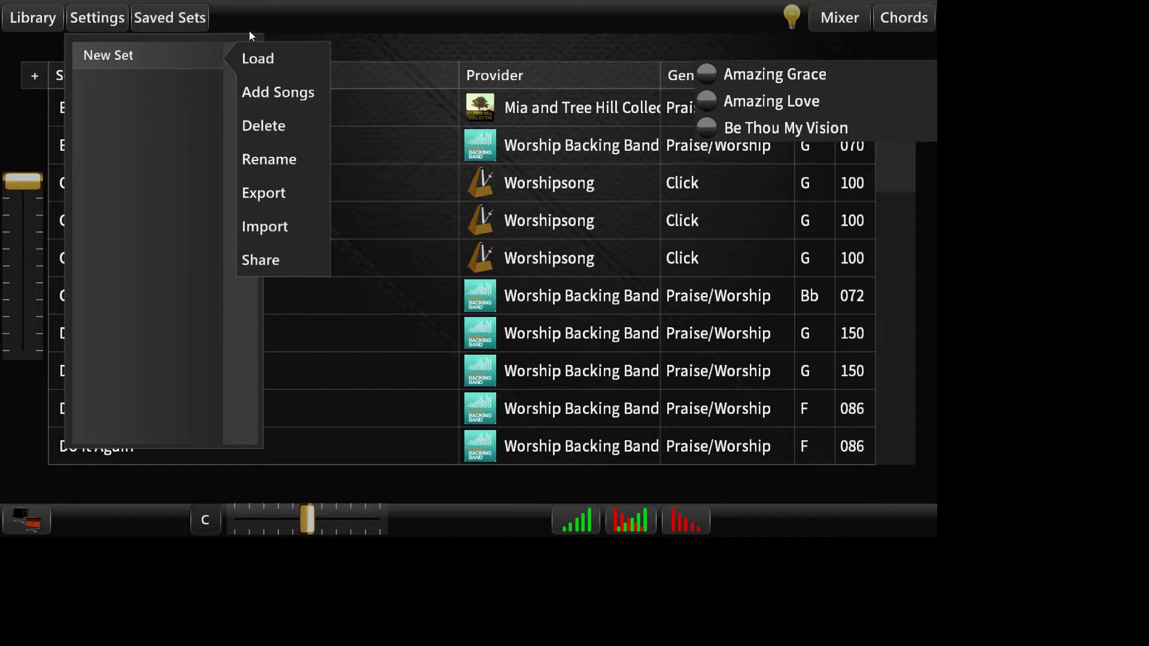
click(181, 17)
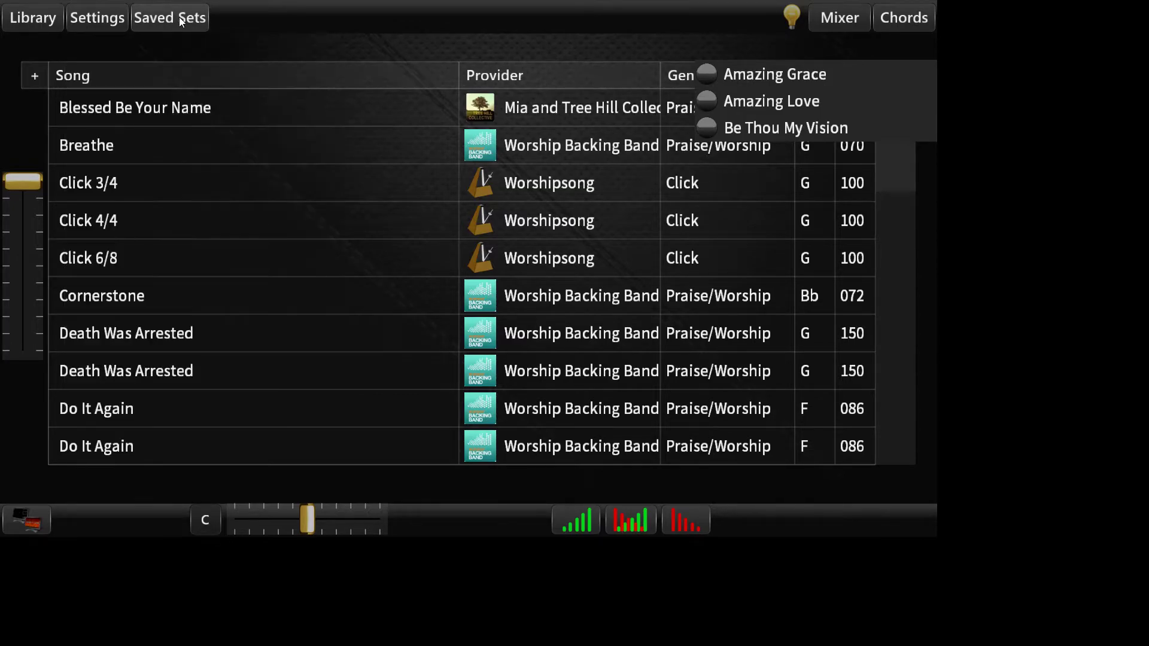
Step: Show Amazing Grace from the current set in the mixer
click(741, 73)
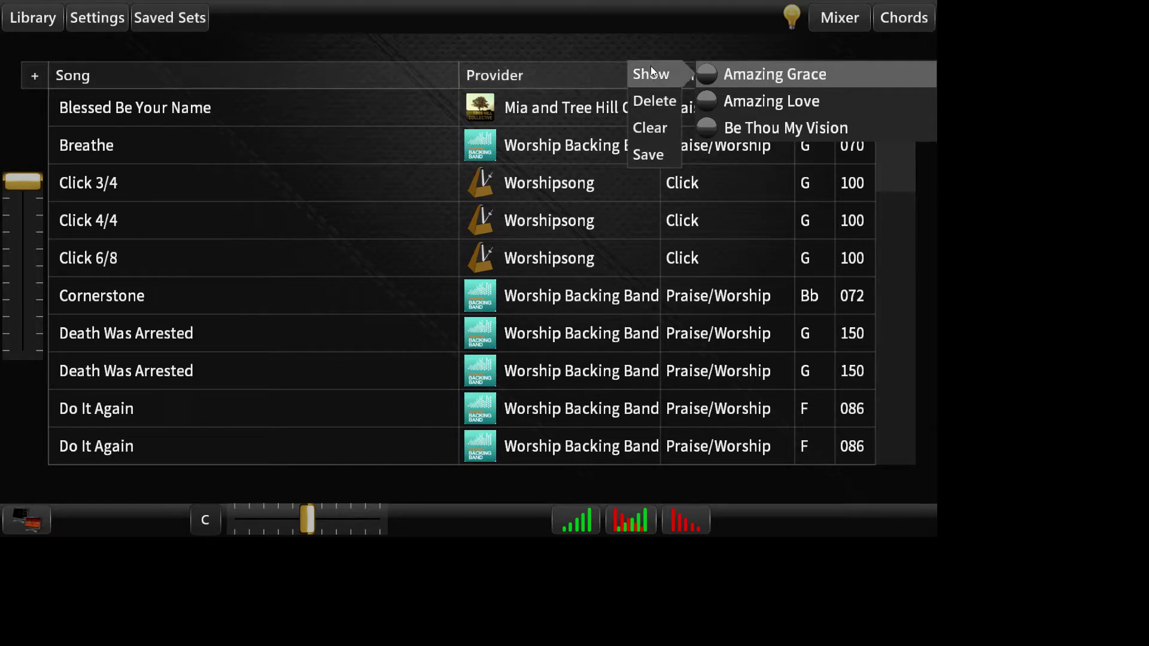
click(652, 71)
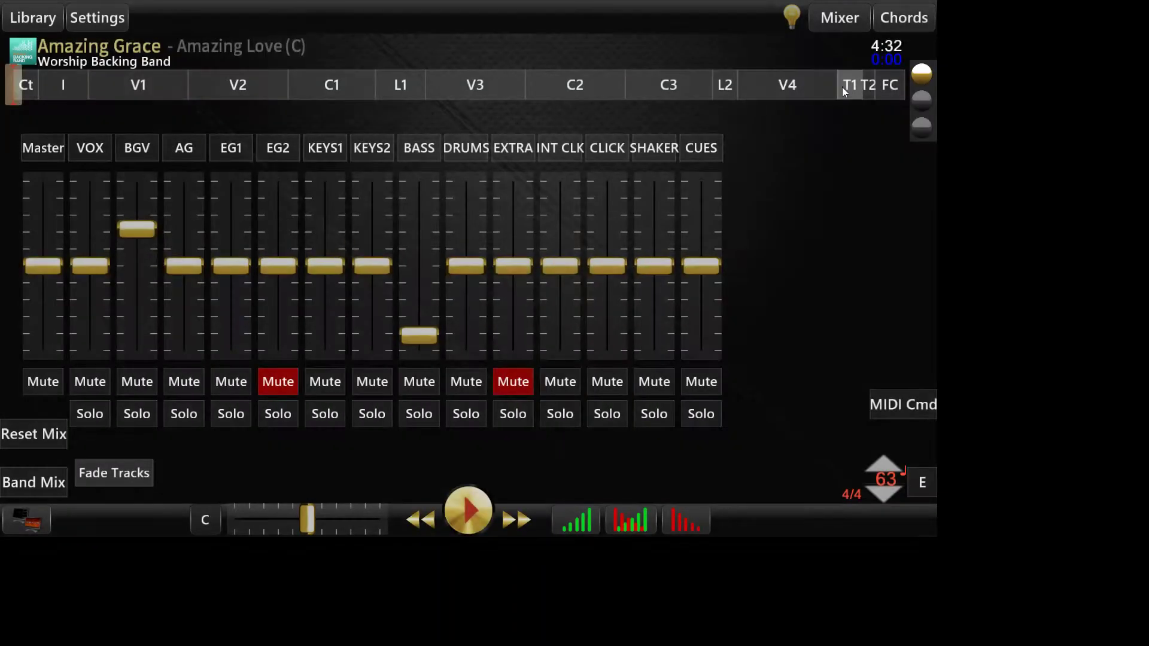
Step: Show Amazing Love from the current set in the mixer
click(921, 97)
click(766, 99)
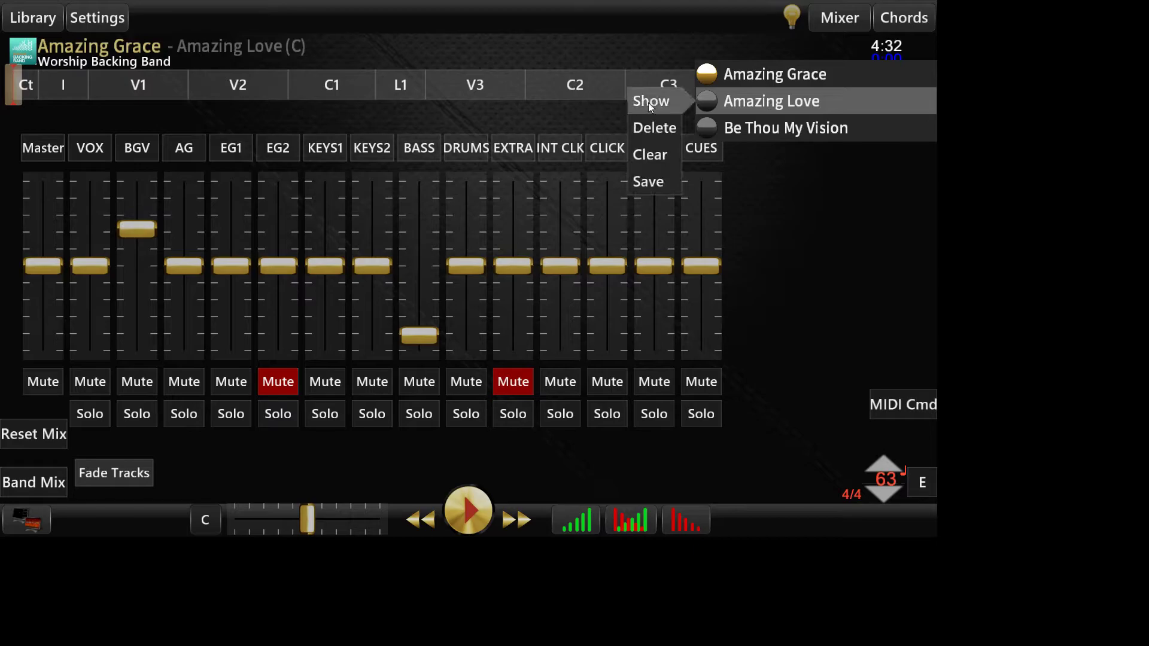
click(649, 102)
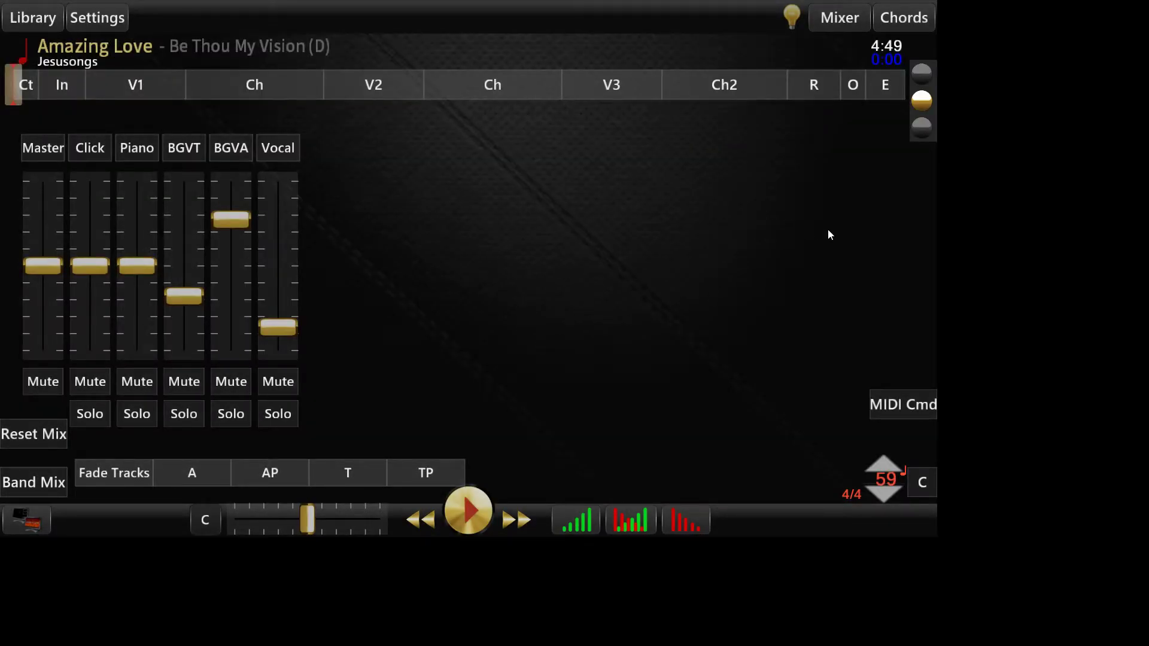
Step: Save the current set list under the name Sunday
click(924, 74)
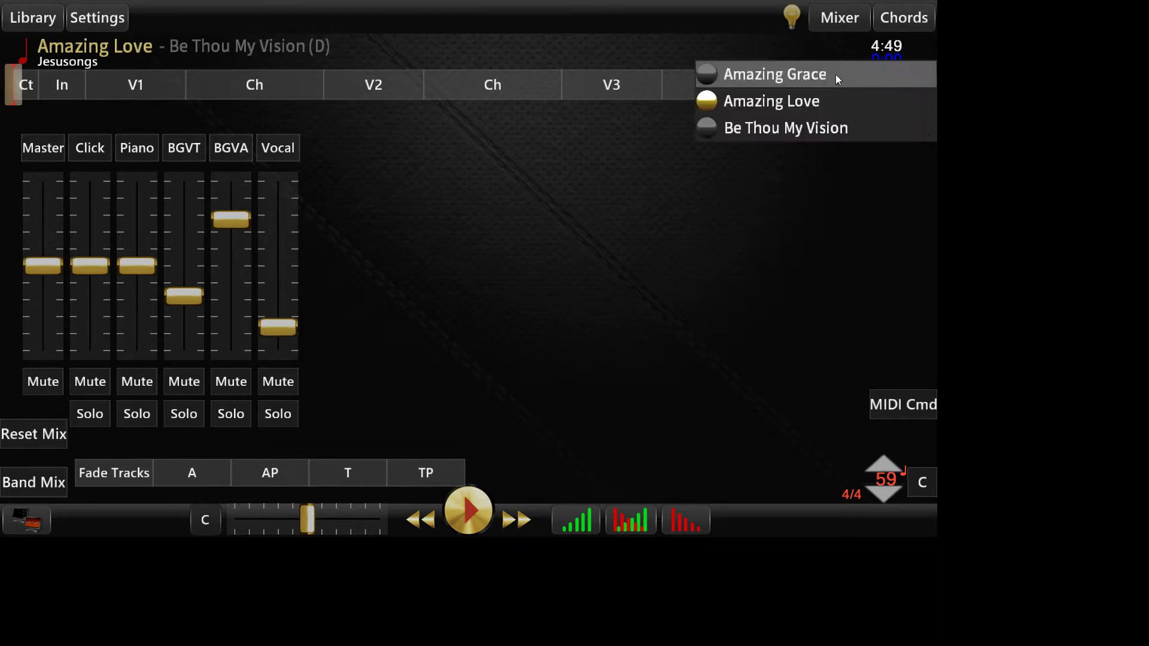
click(800, 73)
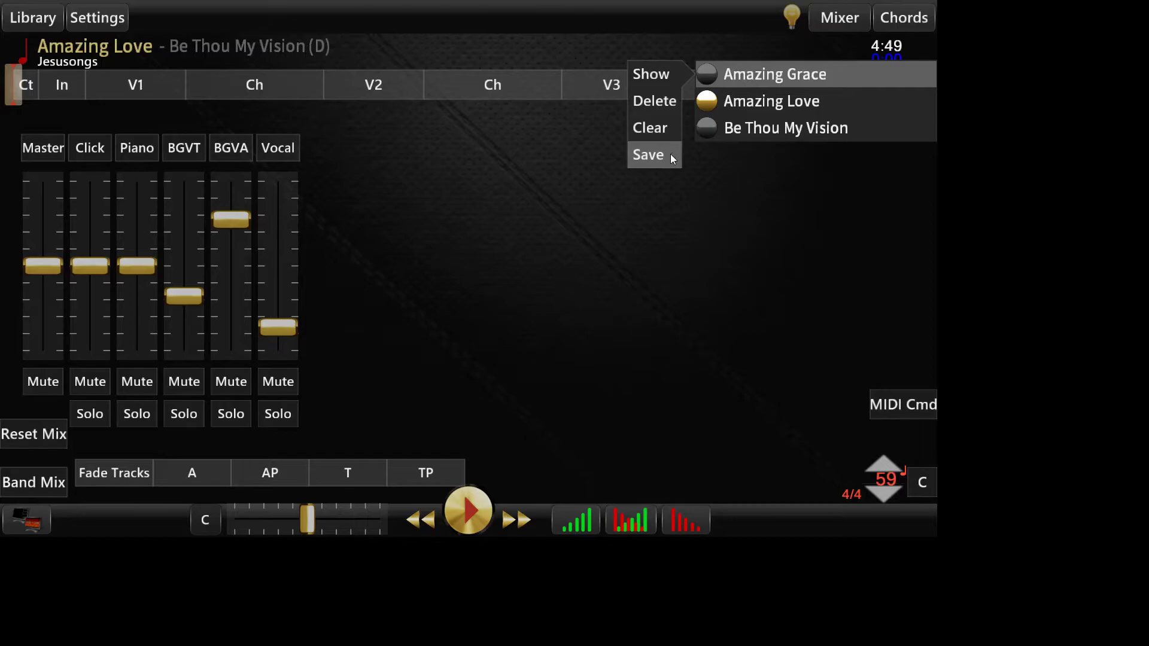
click(649, 154)
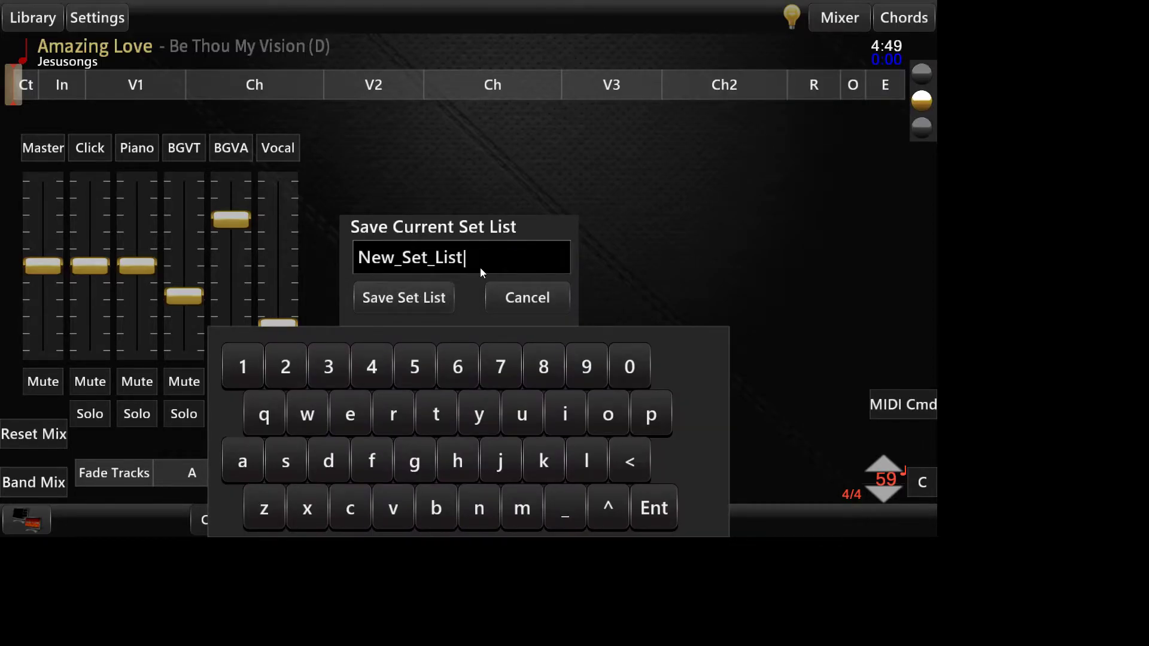
key(BackSpace)
key(BackSpace)
key(BackSpace)
key(BackSpace)
key(BackSpace)
key(BackSpace)
key(BackSpace)
key(BackSpace)
key(BackSpace)
key(BackSpace)
key(BackSpace)
key(BackSpace)
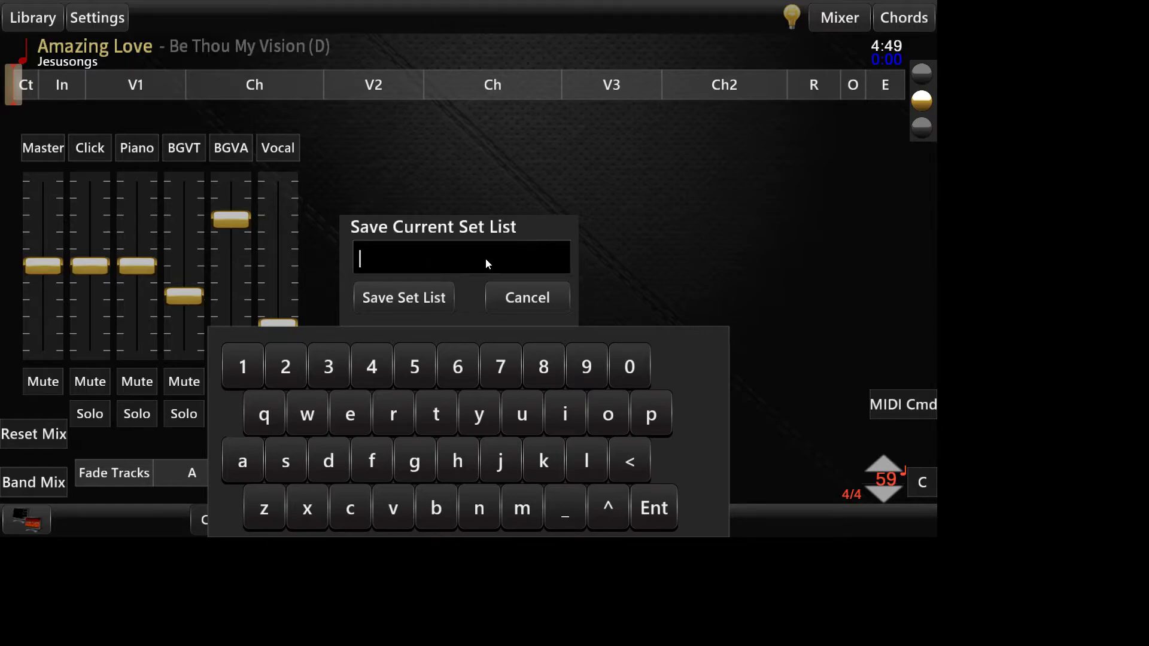
text(Sunday)
click(395, 297)
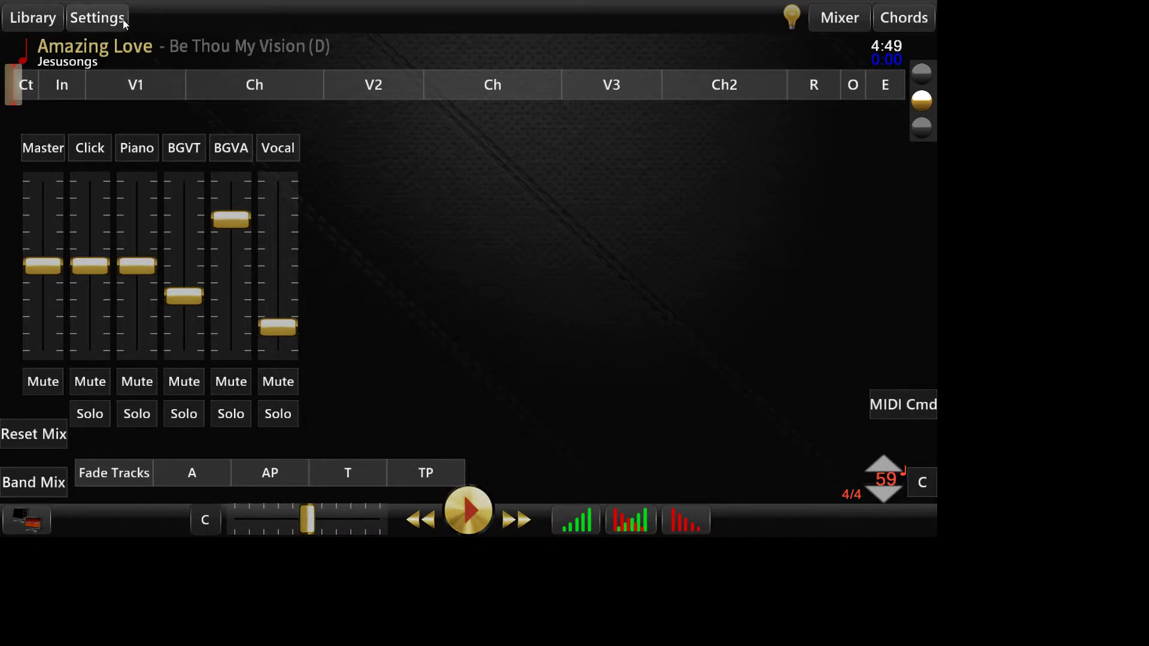
Step: Share the saved set Sunday with the team and close the saved sets list
click(60, 20)
click(173, 19)
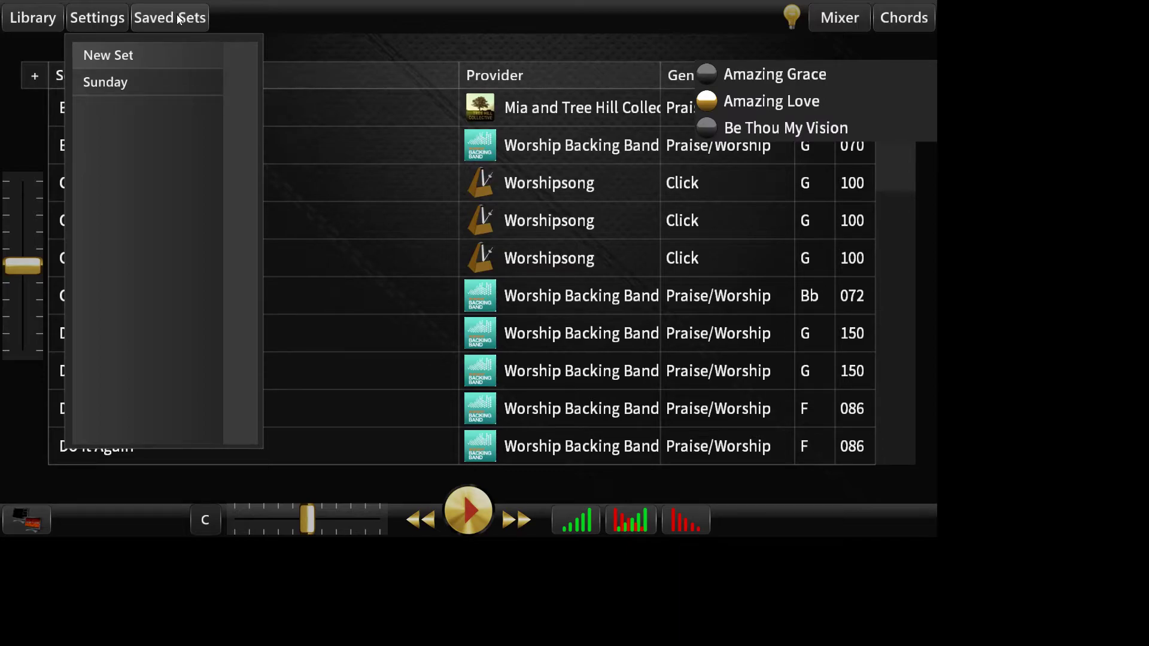
click(136, 79)
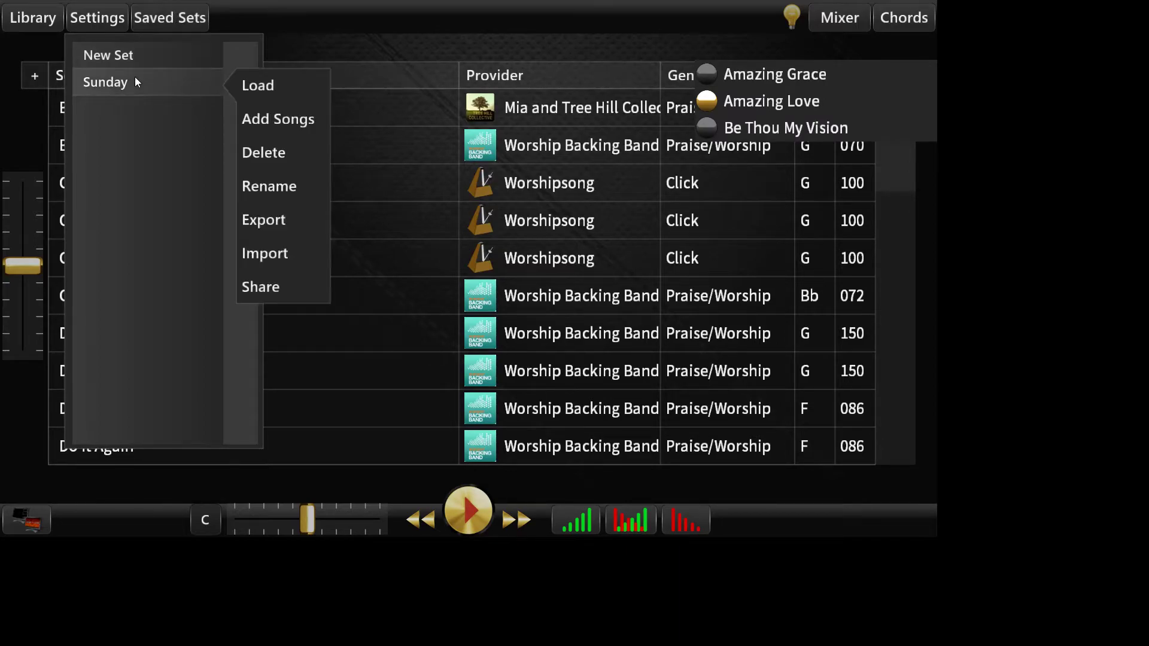
click(297, 290)
click(291, 290)
click(168, 18)
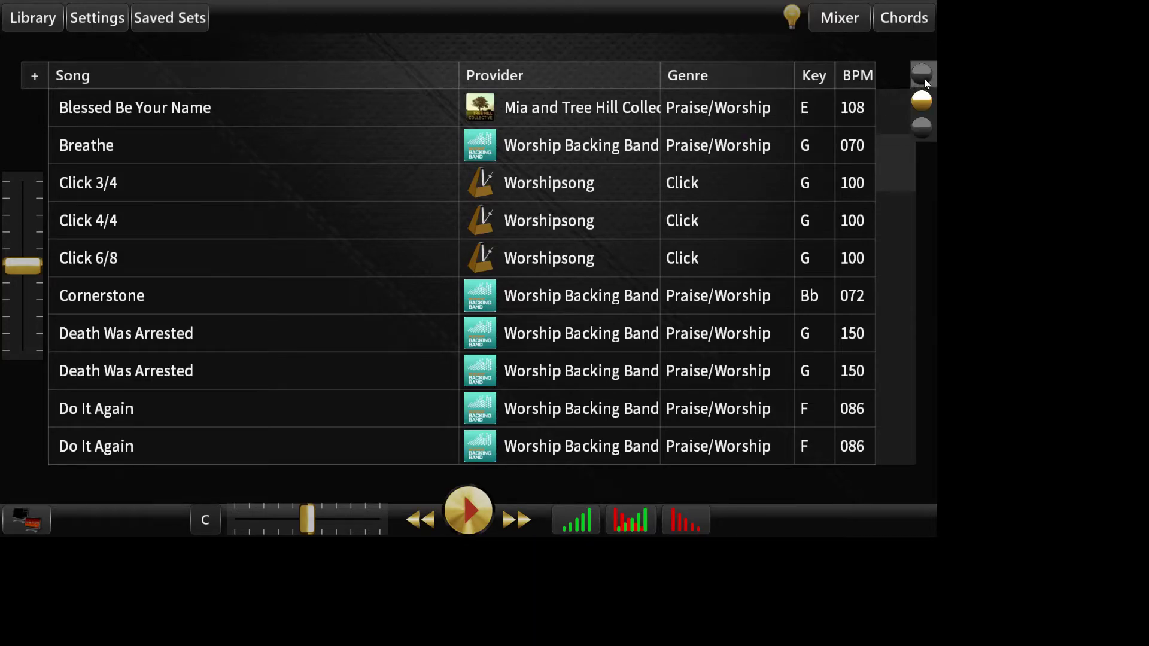
Step: Delete Amazing Love and Be Thou My Vision from the current set and show Amazing Grace in the mixer
click(924, 78)
click(773, 101)
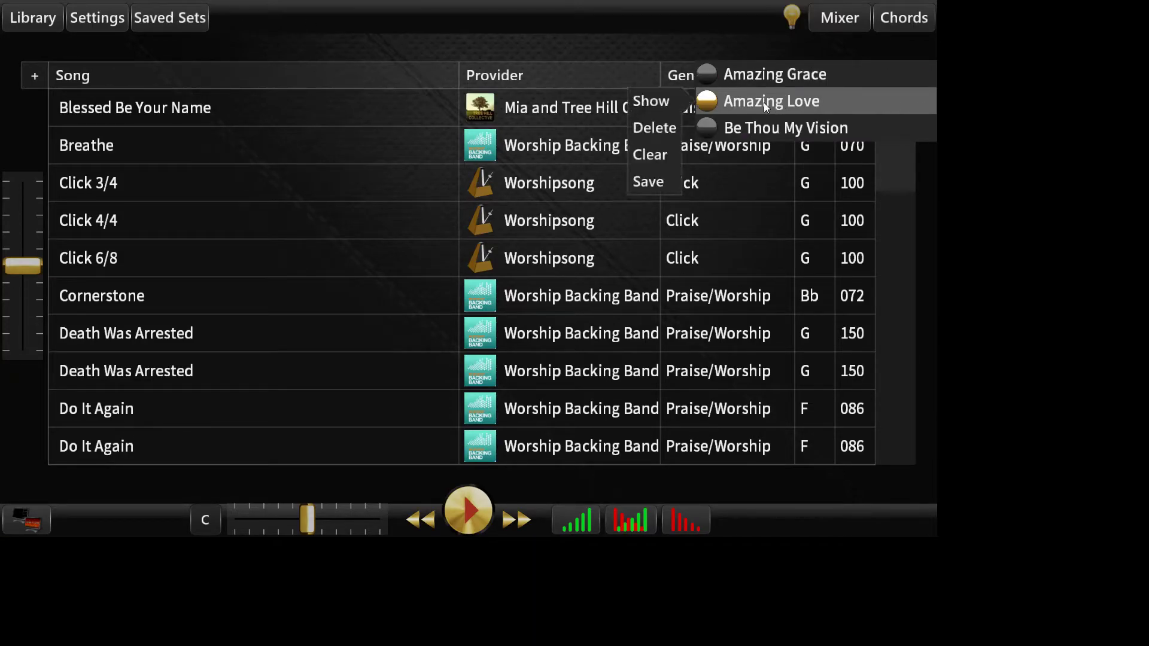
click(664, 124)
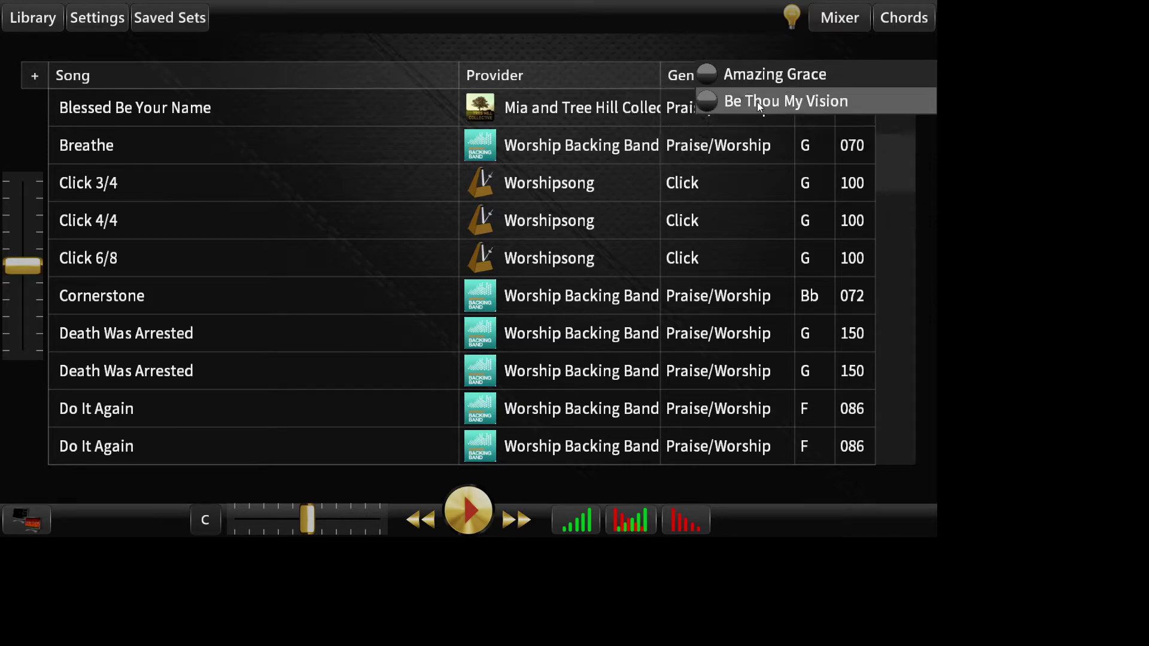
click(756, 101)
click(669, 123)
click(778, 79)
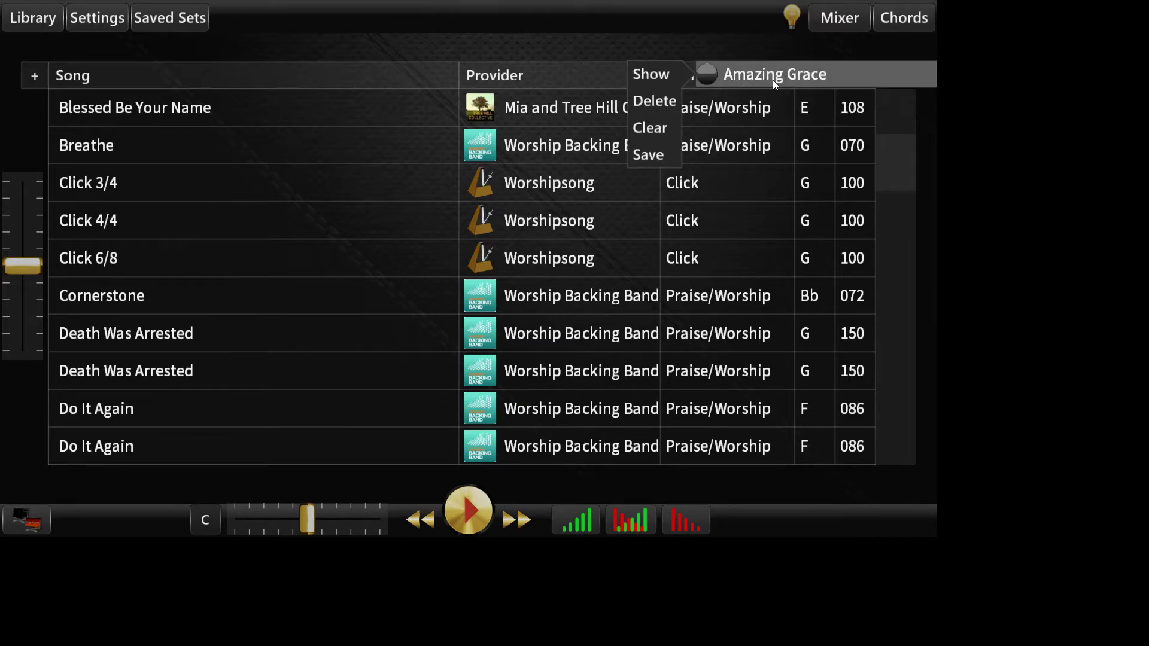
click(640, 76)
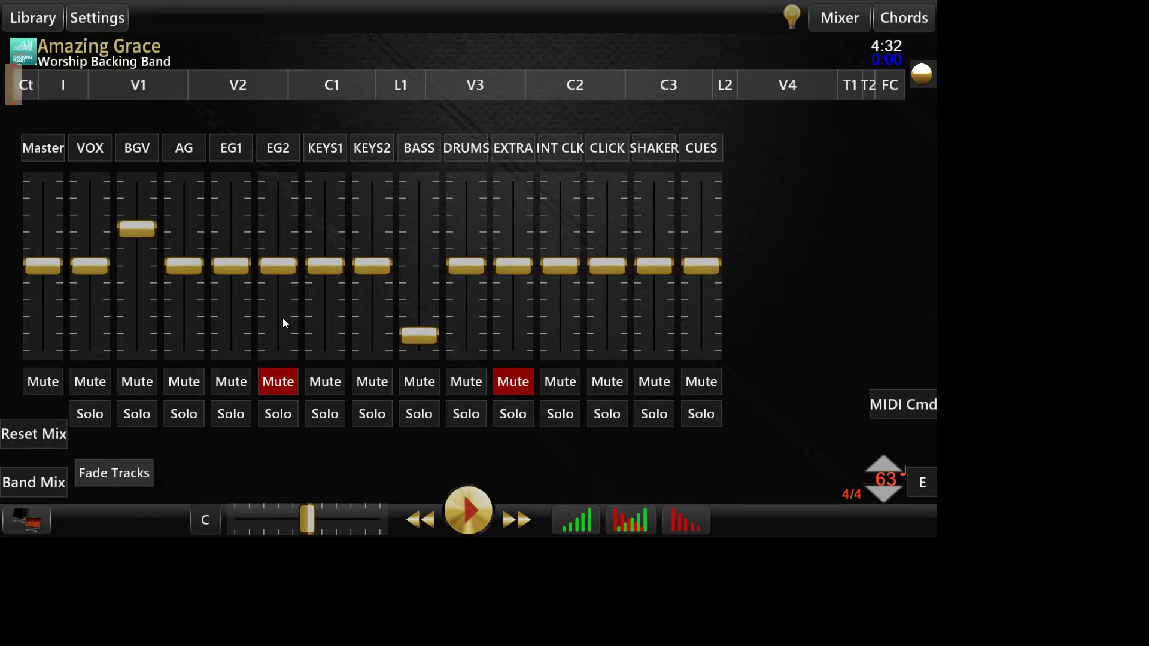
Step: Save the current set containing only Amazing Grace as Amazing_Grace_Mix
click(923, 84)
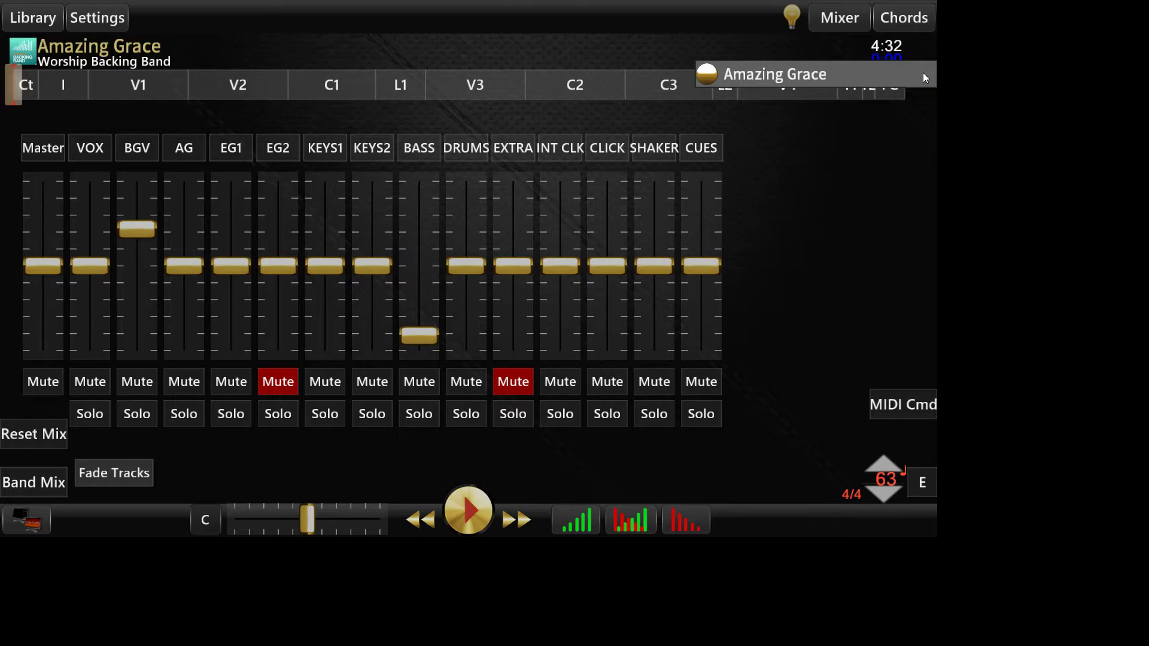
click(749, 75)
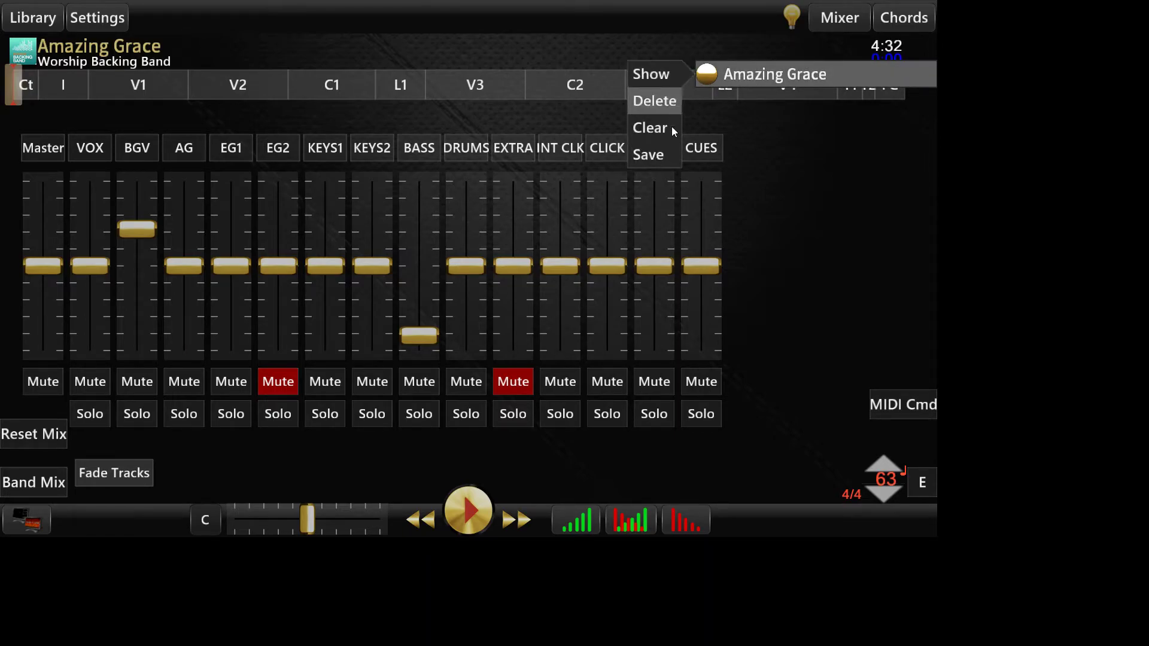
click(666, 153)
key(BackSpace)
key(BackSpace)
key(BackSpace)
key(BackSpace)
key(BackSpace)
key(BackSpace)
key(BackSpace)
key(BackSpace)
key(BackSpace)
key(BackSpace)
key(BackSpace)
key(BackSpace)
text(Amazing)
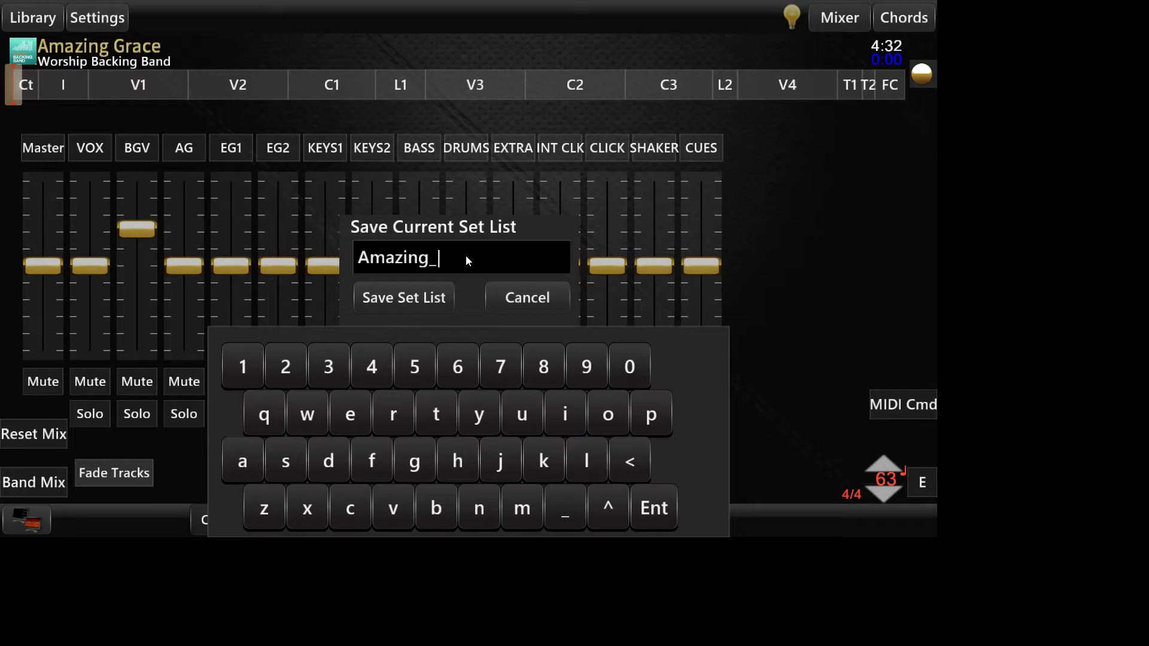
text(_Grace_Mix)
click(415, 296)
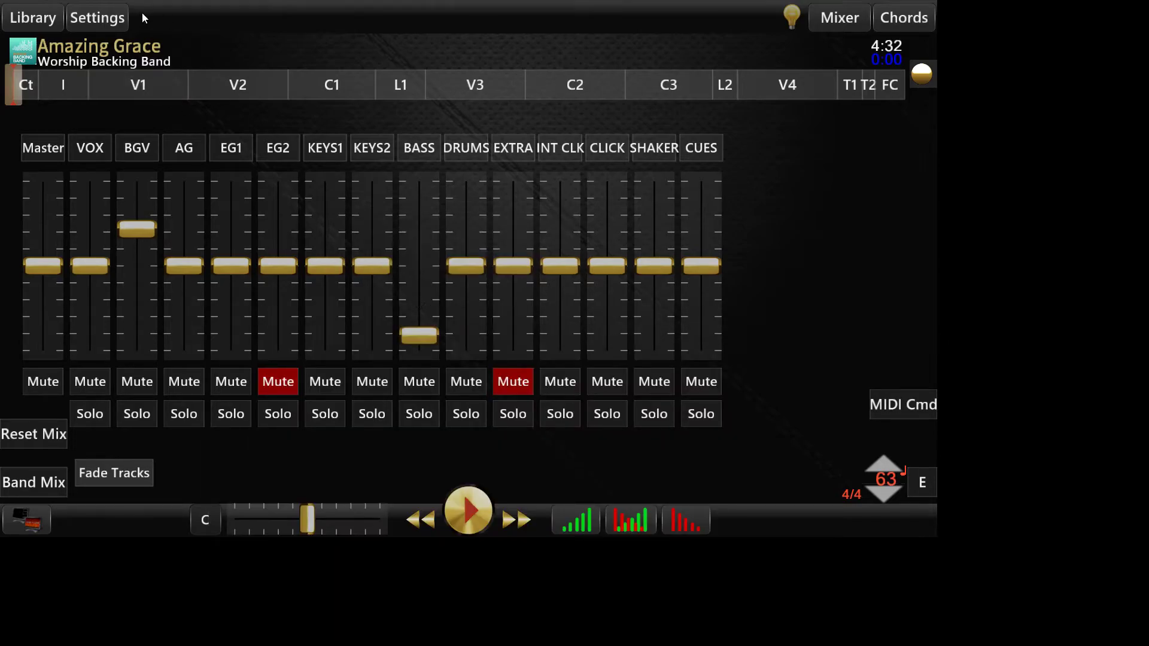
Step: Examine the actions for the saved set Amazing_Grace_Mix, including Add Songs and Share, and close the saved sets list
click(98, 17)
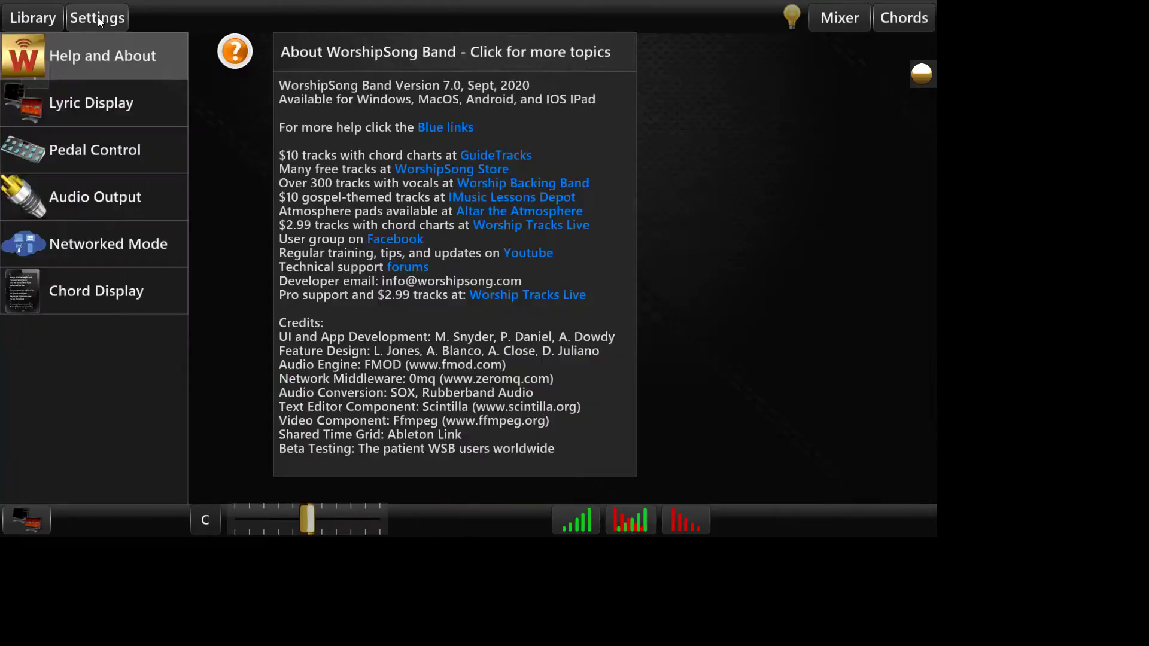
click(20, 18)
click(164, 20)
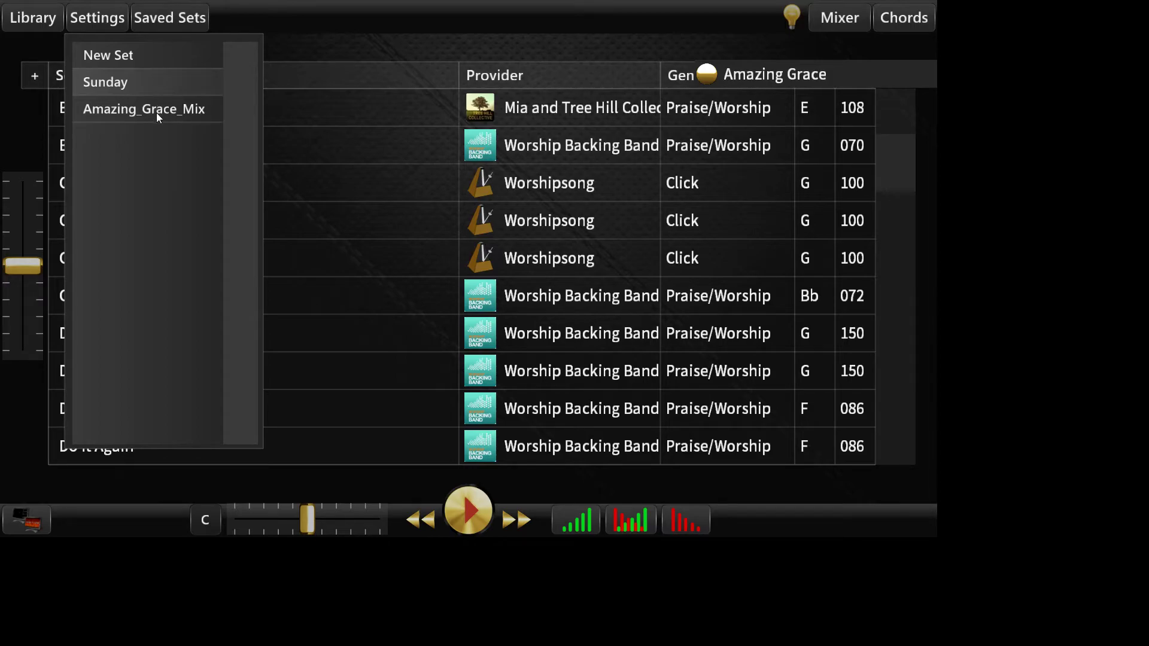
click(156, 109)
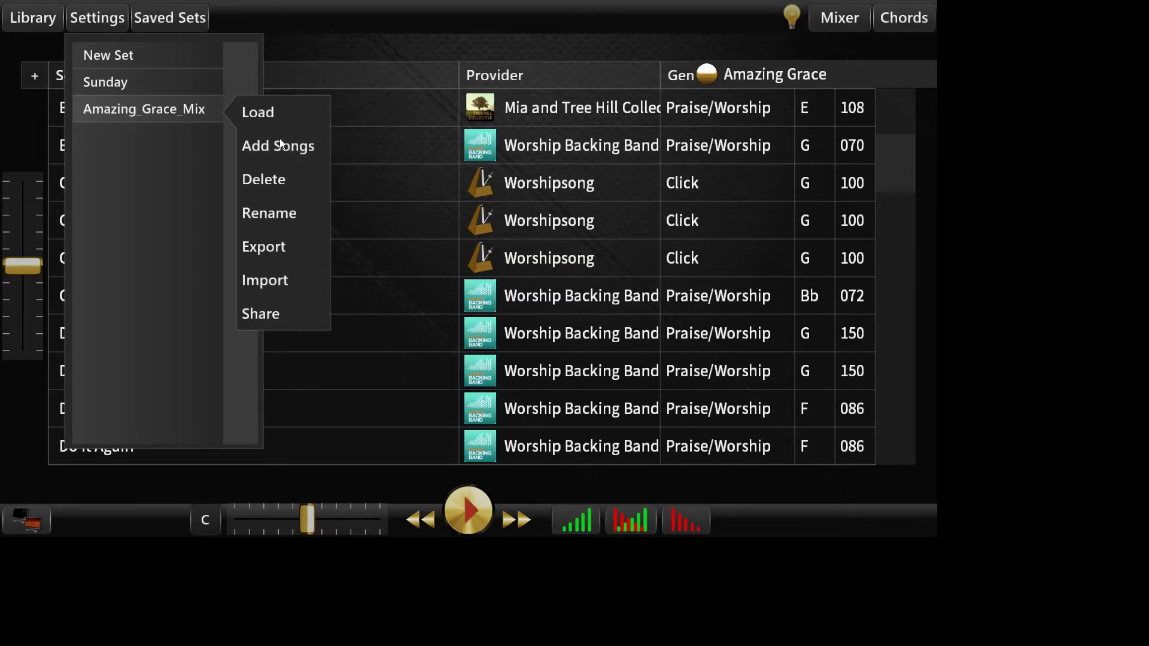
click(134, 189)
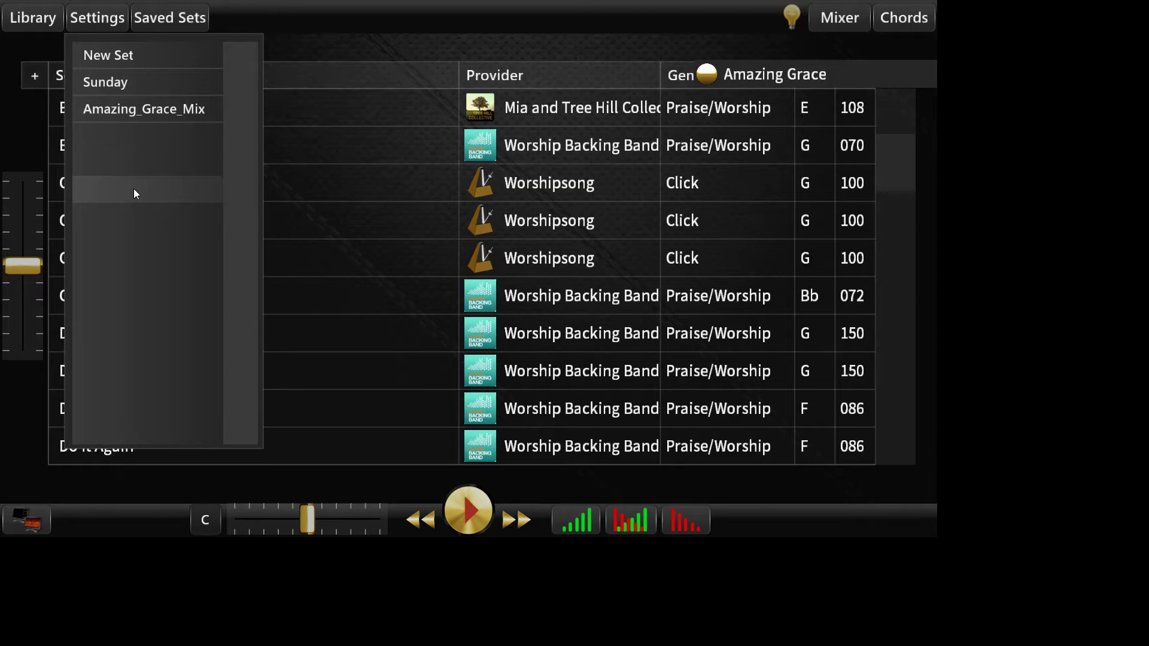
click(182, 17)
Step: Clear the current set and add Cornerstone from the song library to it
click(922, 74)
click(766, 78)
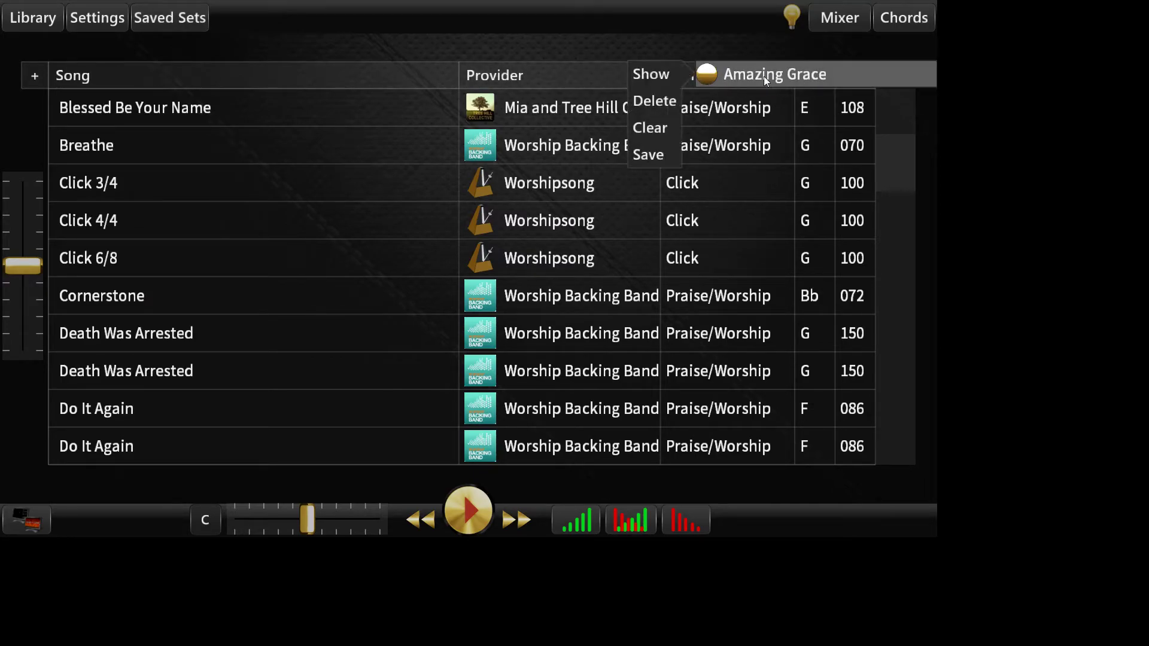
click(656, 133)
click(213, 297)
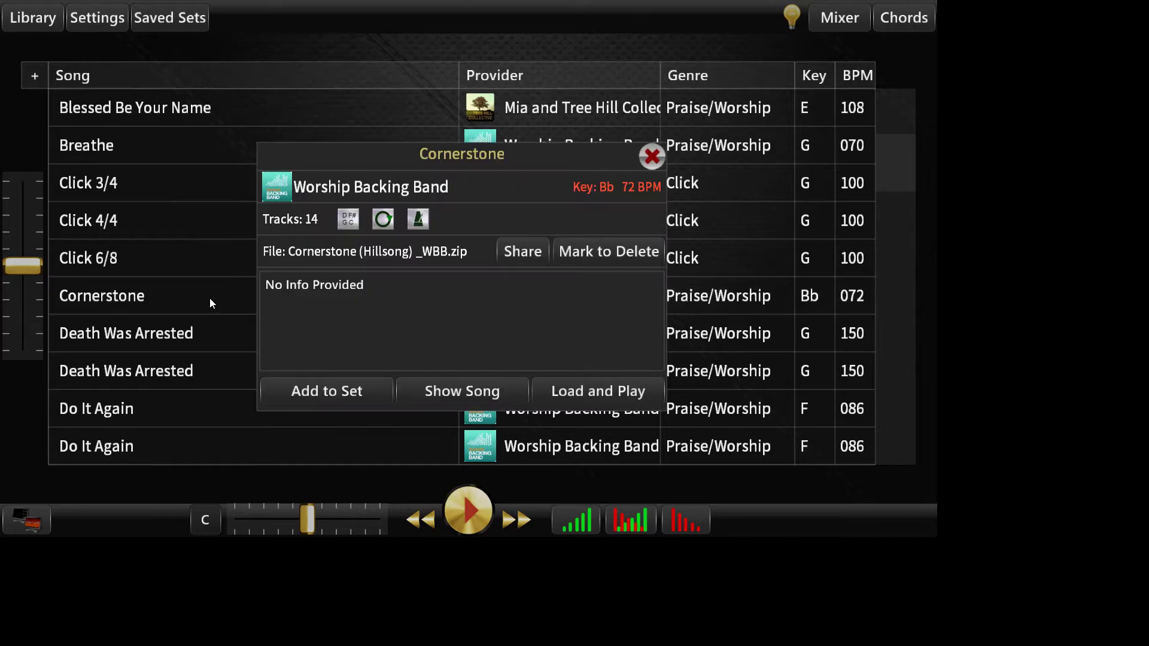
click(366, 394)
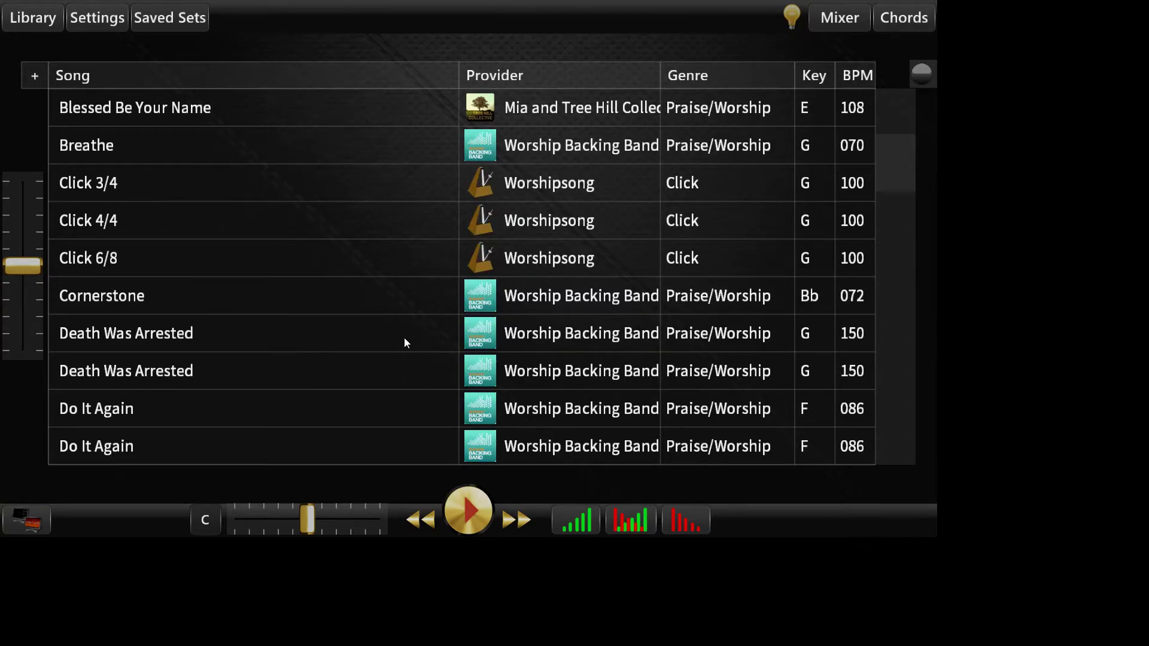
Step: Add the songs of the saved set Amazing_Grace_Mix to the current set and show Amazing Grace in the mixer
click(183, 19)
click(138, 106)
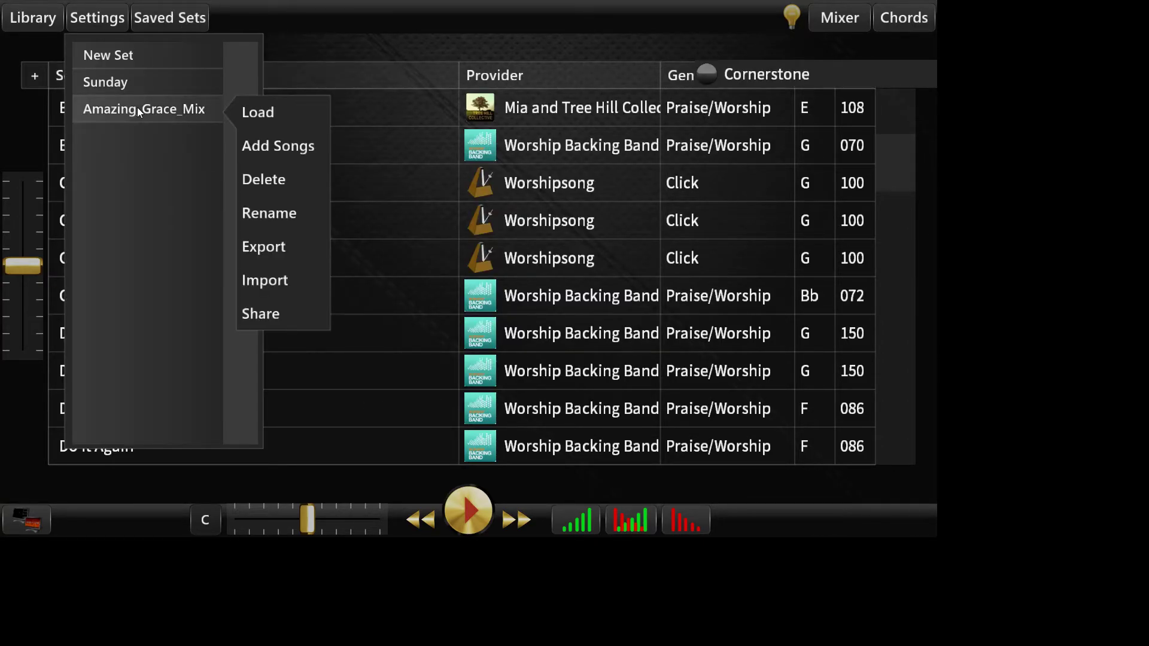
click(284, 144)
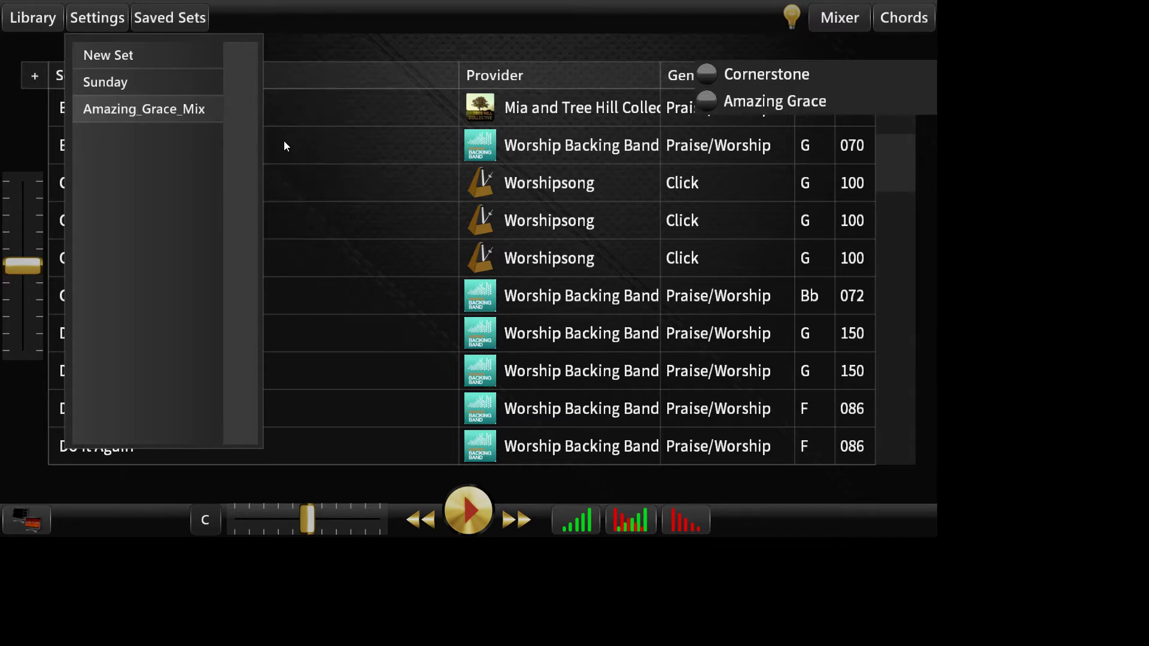
click(759, 103)
click(641, 98)
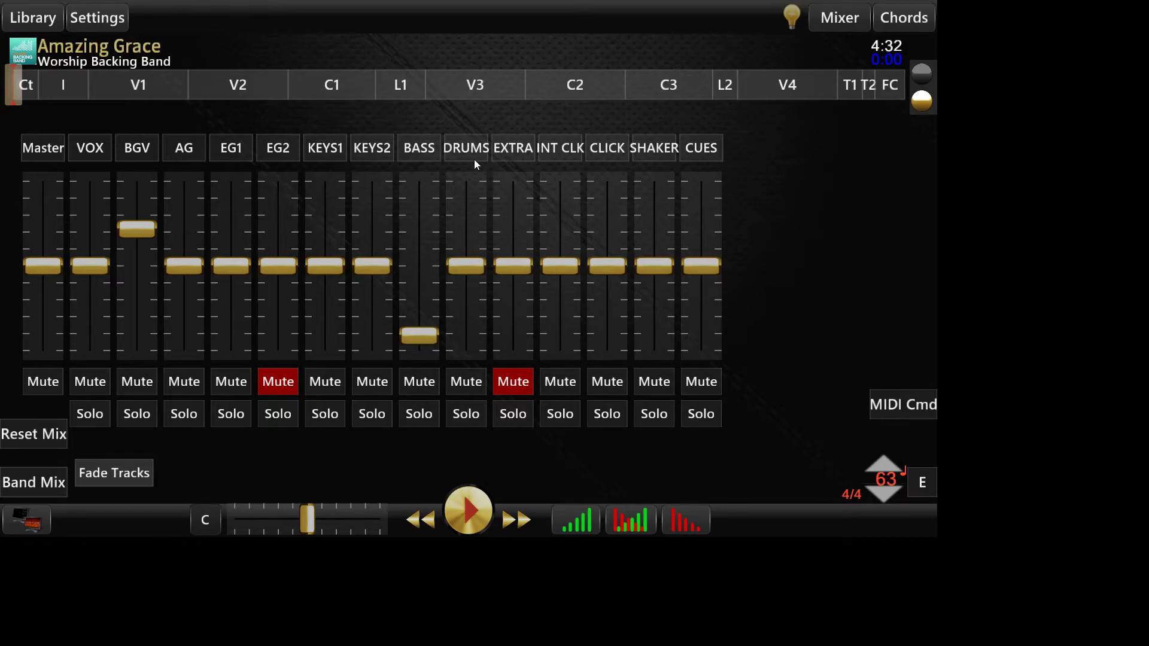
Step: Share the saved set Amazing_Grace_Mix with the team and close the saved sets list
click(47, 19)
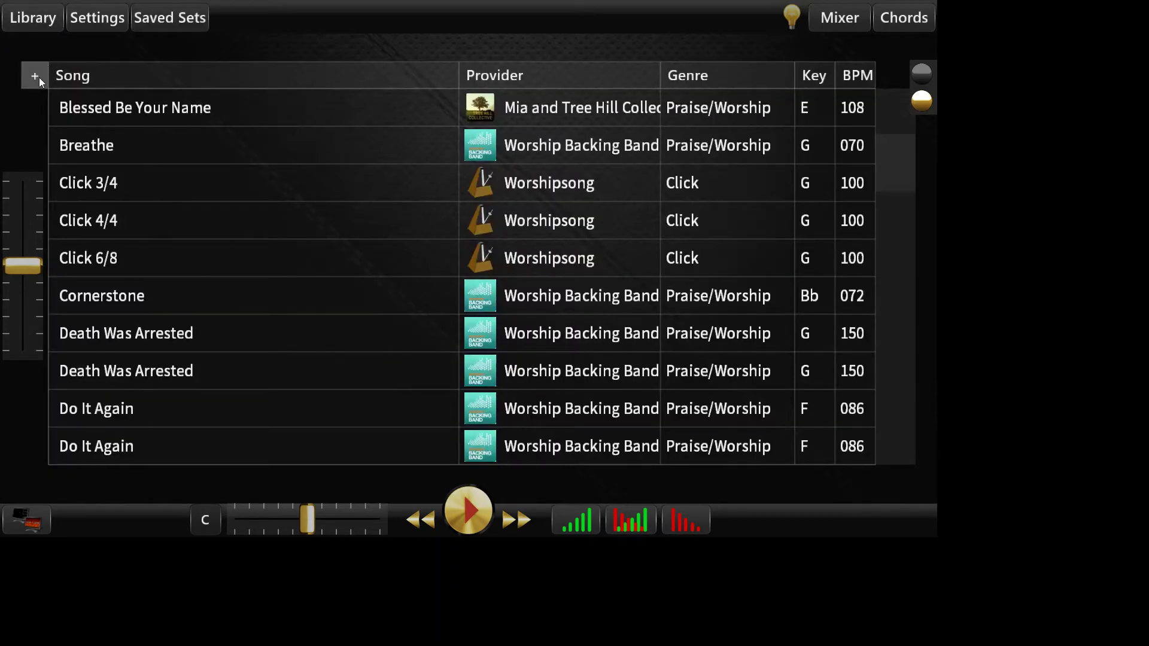
click(152, 19)
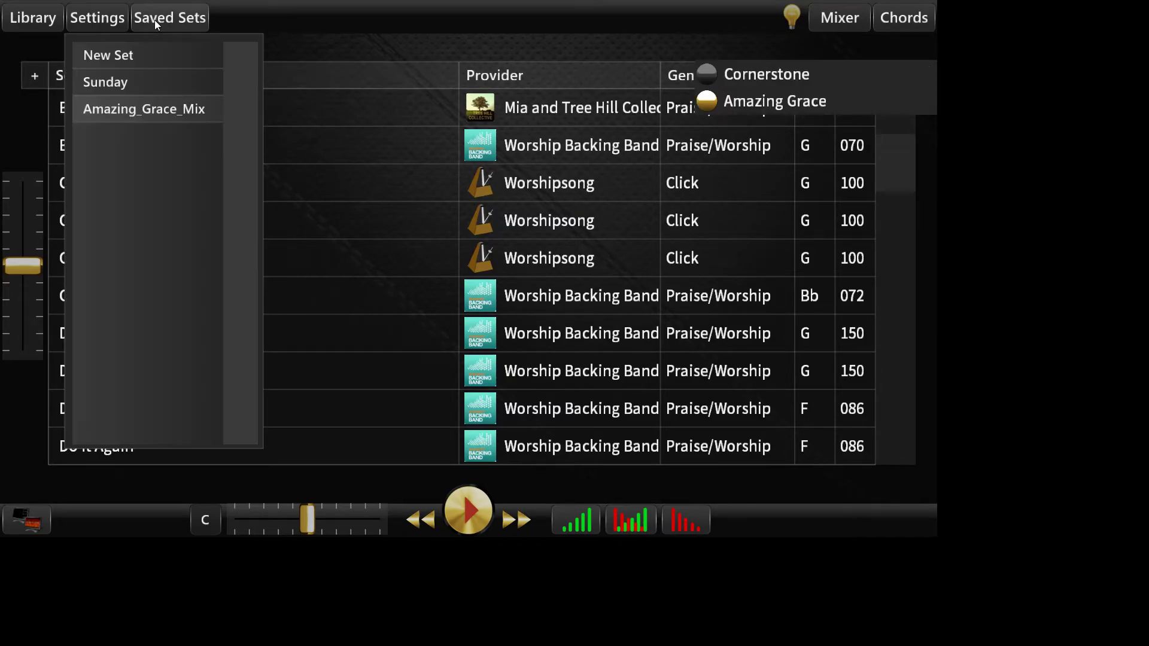
click(138, 110)
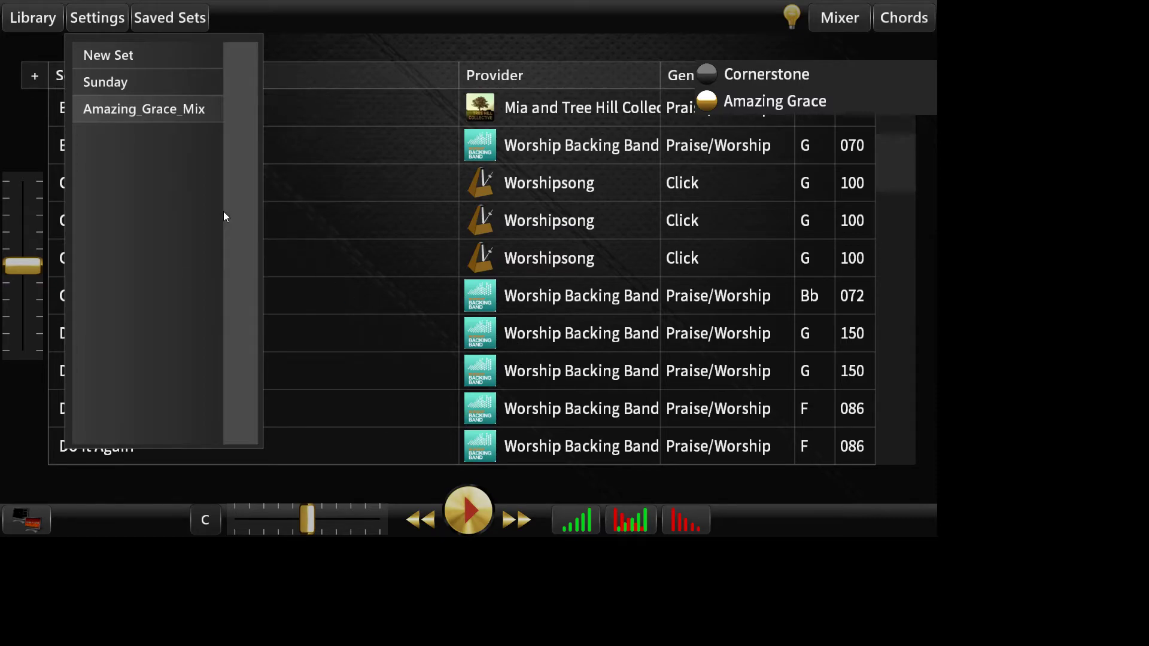
click(173, 20)
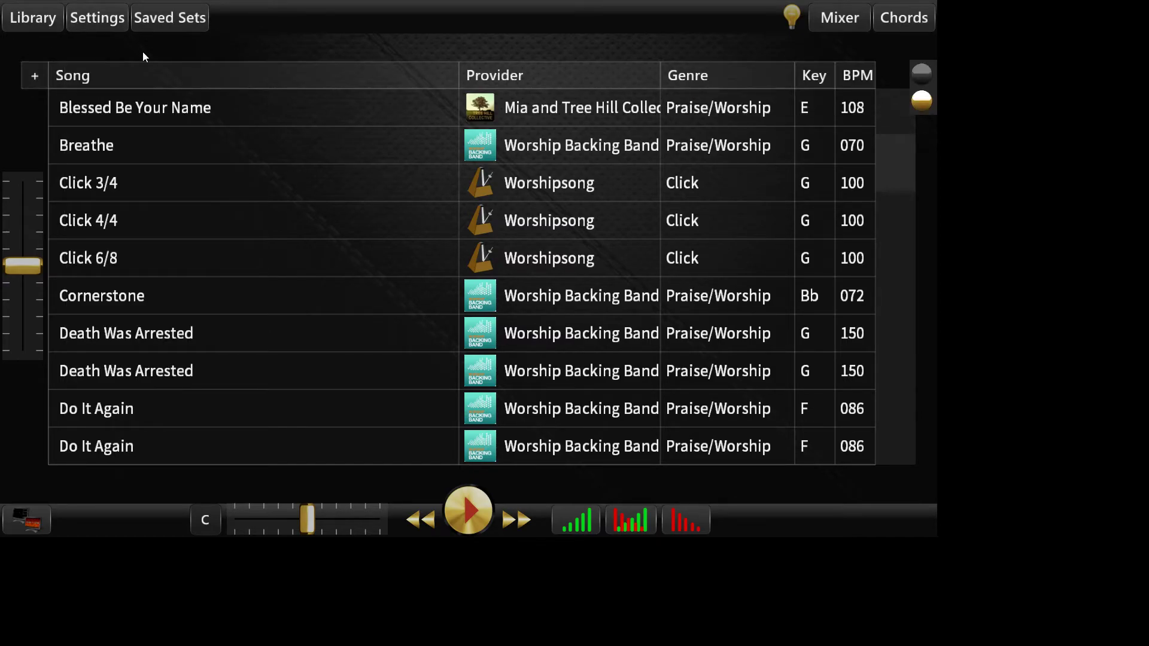
Step: Display the Team Sharing download list and select the shared item Amazing_Grace_Mix
click(34, 75)
click(255, 84)
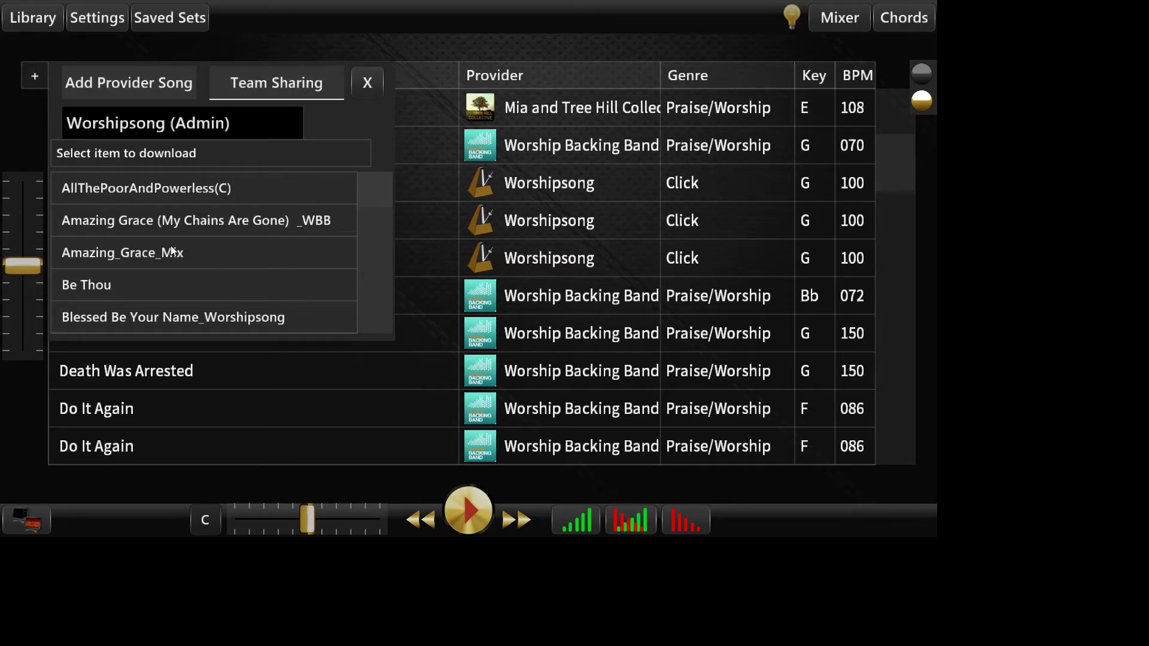
click(165, 256)
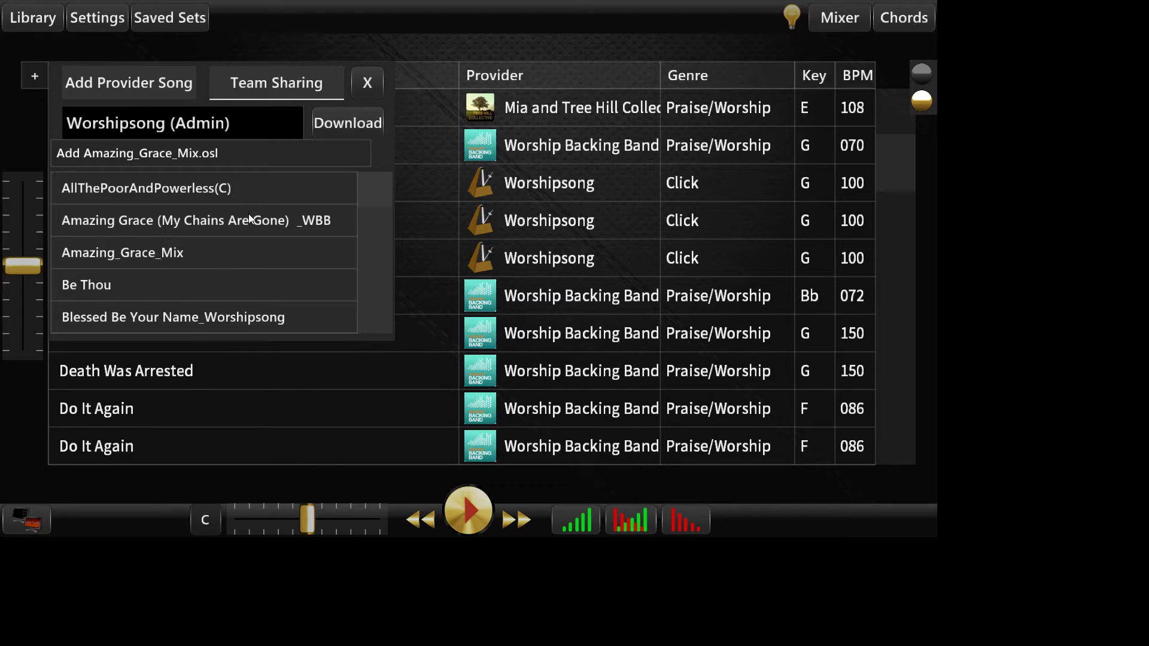
Step: Close the Team Sharing download list to return to the song library
click(41, 78)
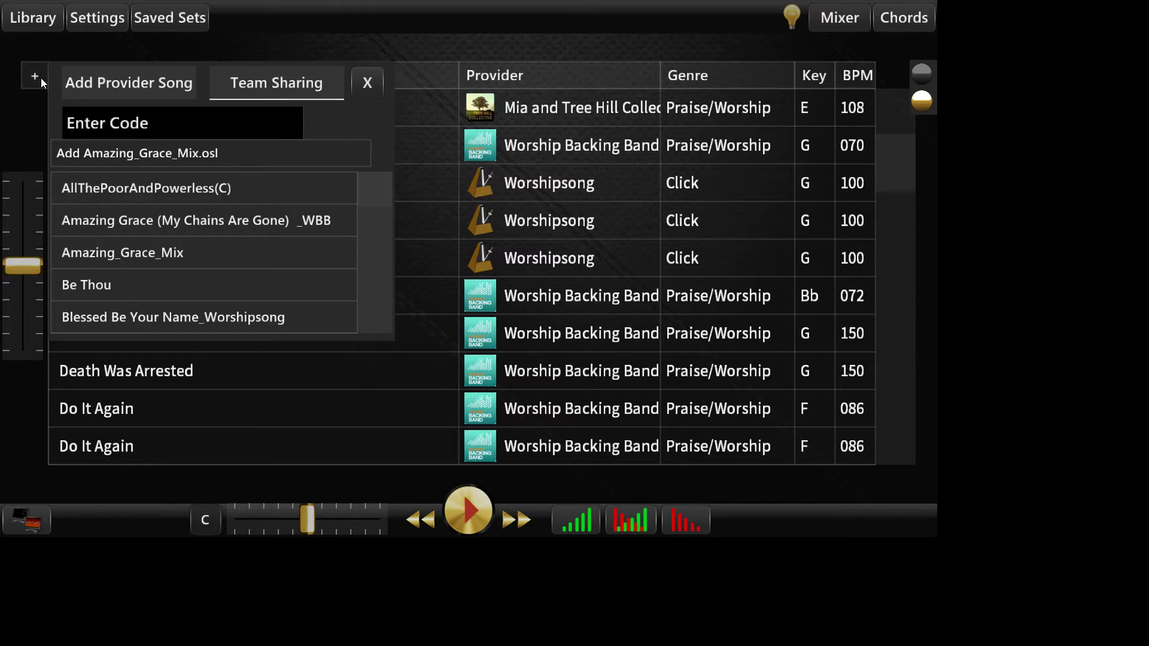
click(365, 81)
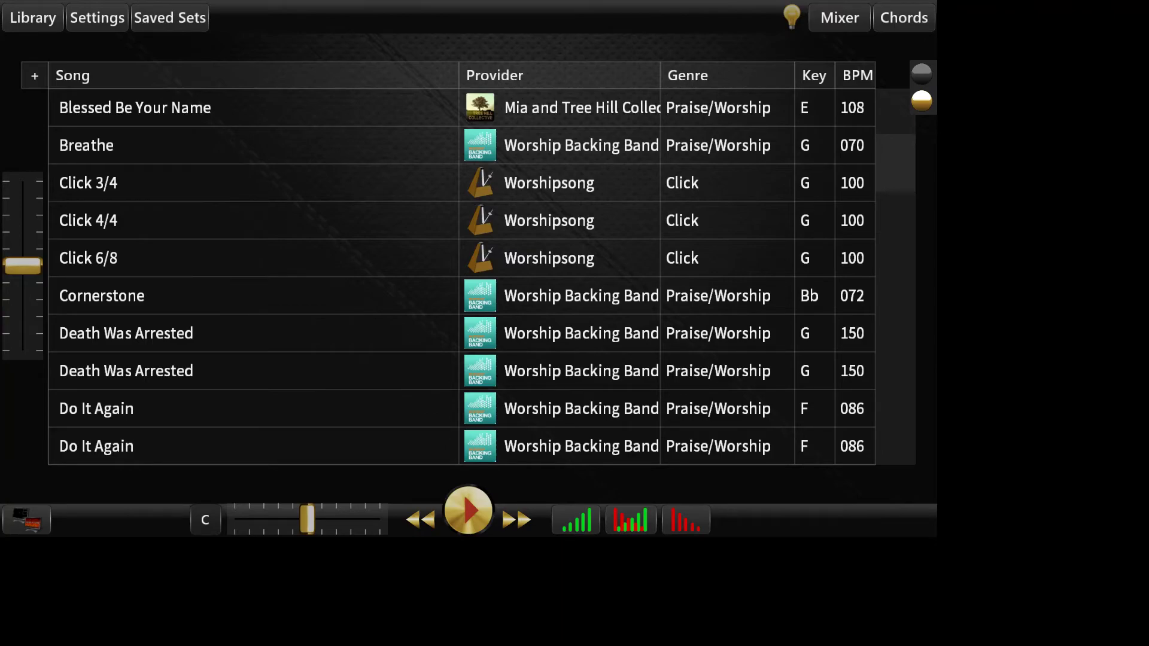
Step: Switch to the Worshipsong Band Team Portal in the browser, reload the page and widen the window to show full item links
key(alt+Tab)
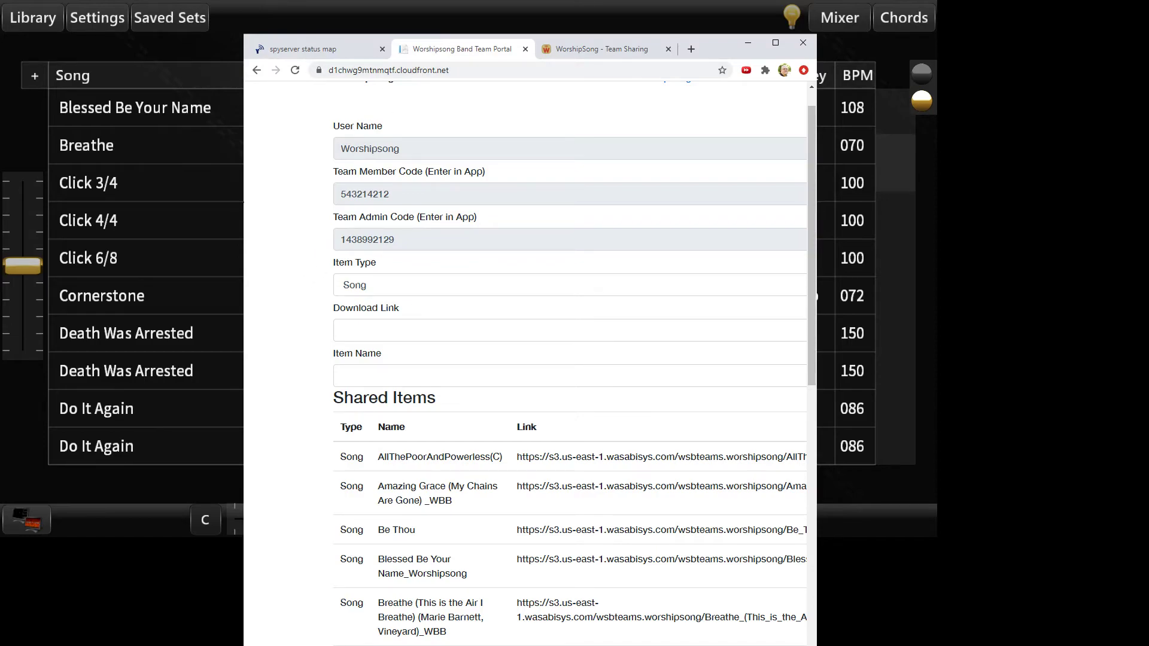
click(295, 70)
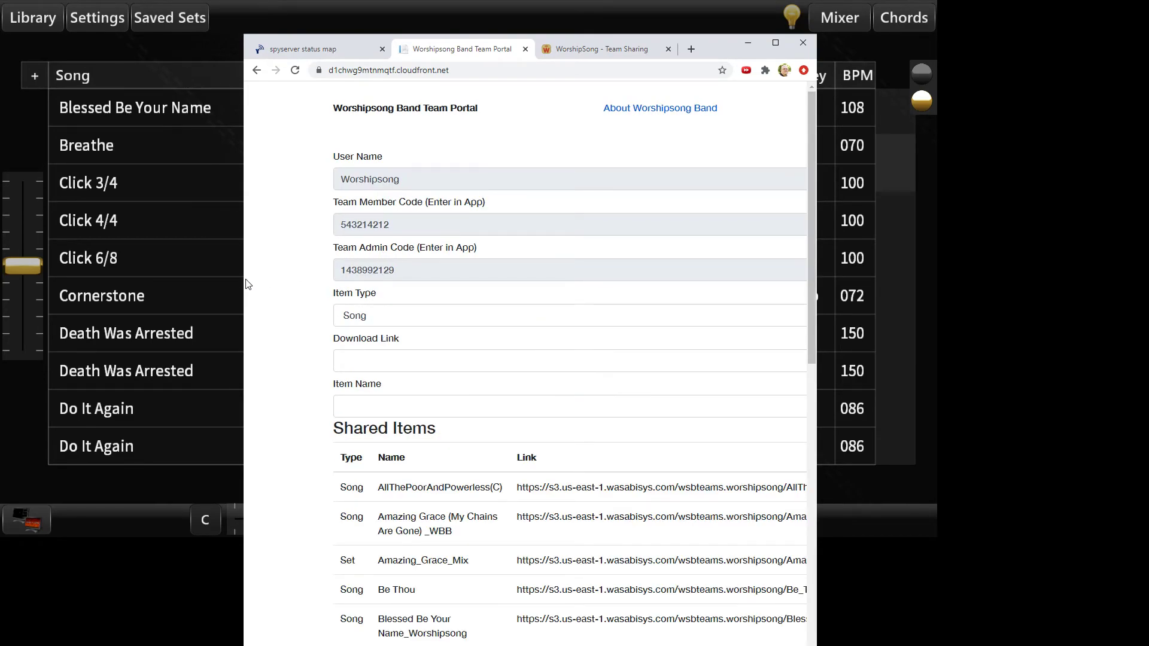
drag(817, 297, 1148, 297)
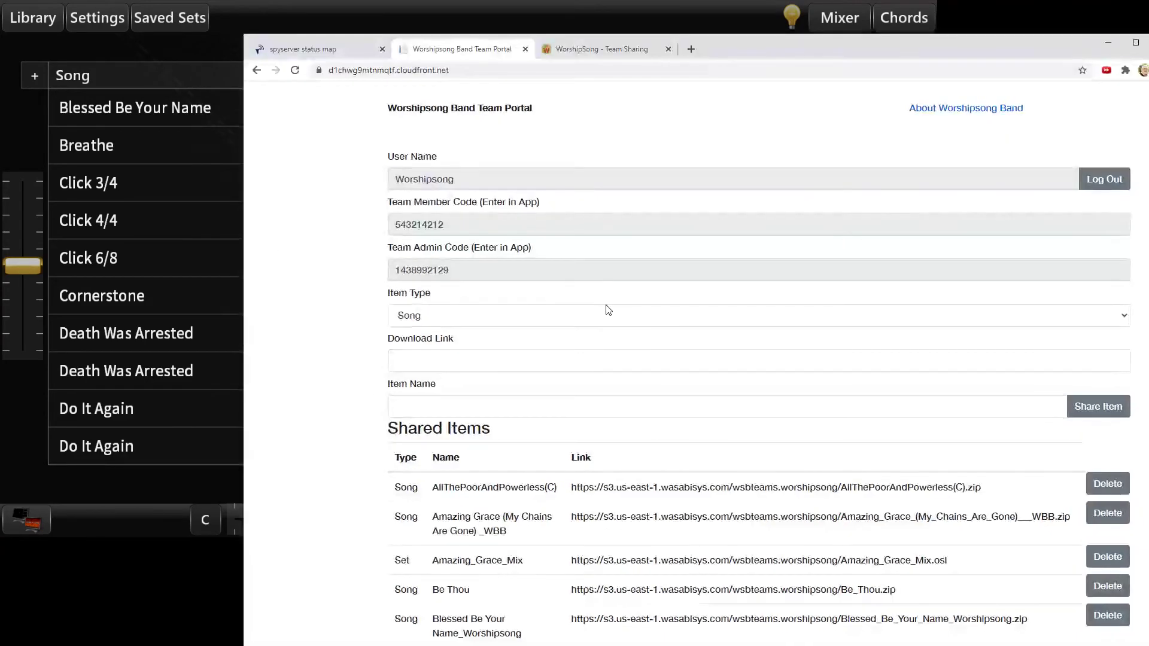
Step: Review the portal's team codes, item sharing fields and Shared Items list, including the Amazing_Grace_Mix set, and return to the Worshipsong Band app
scroll(598, 325, down, 1)
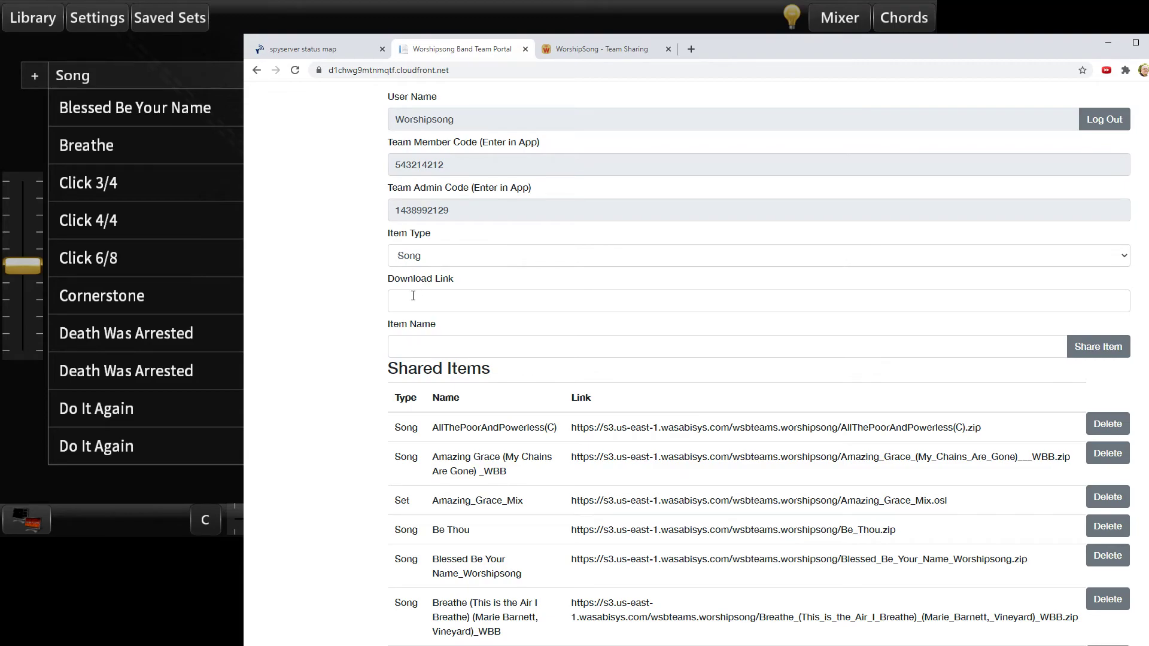
scroll(389, 306, up, 1)
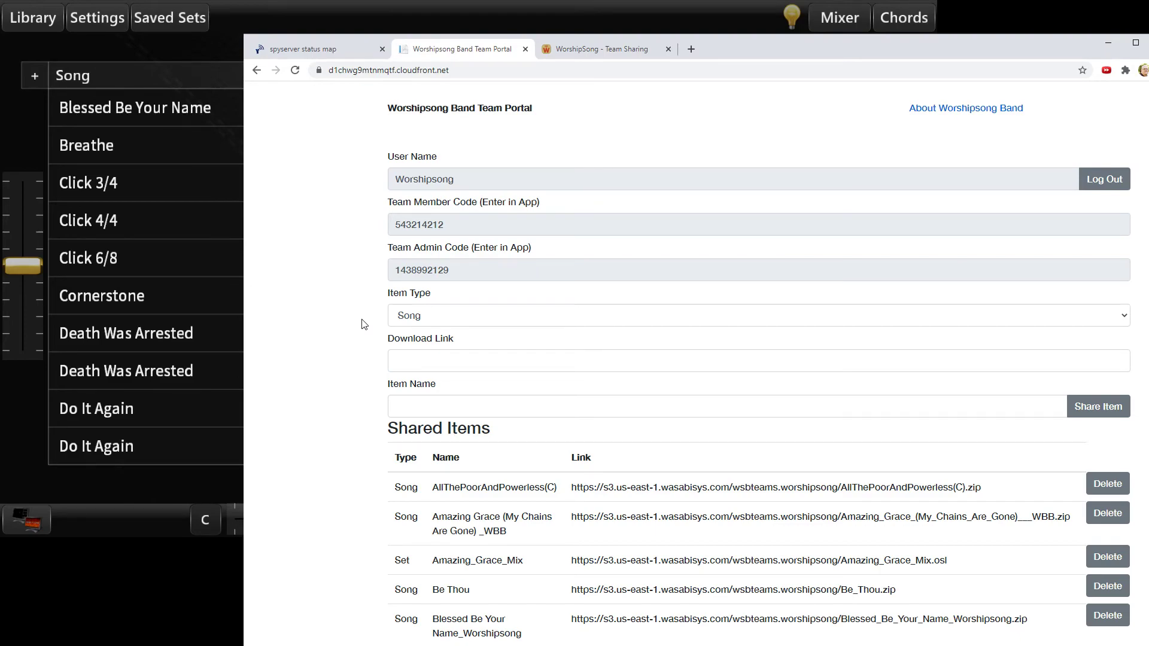
scroll(640, 509, down, 3)
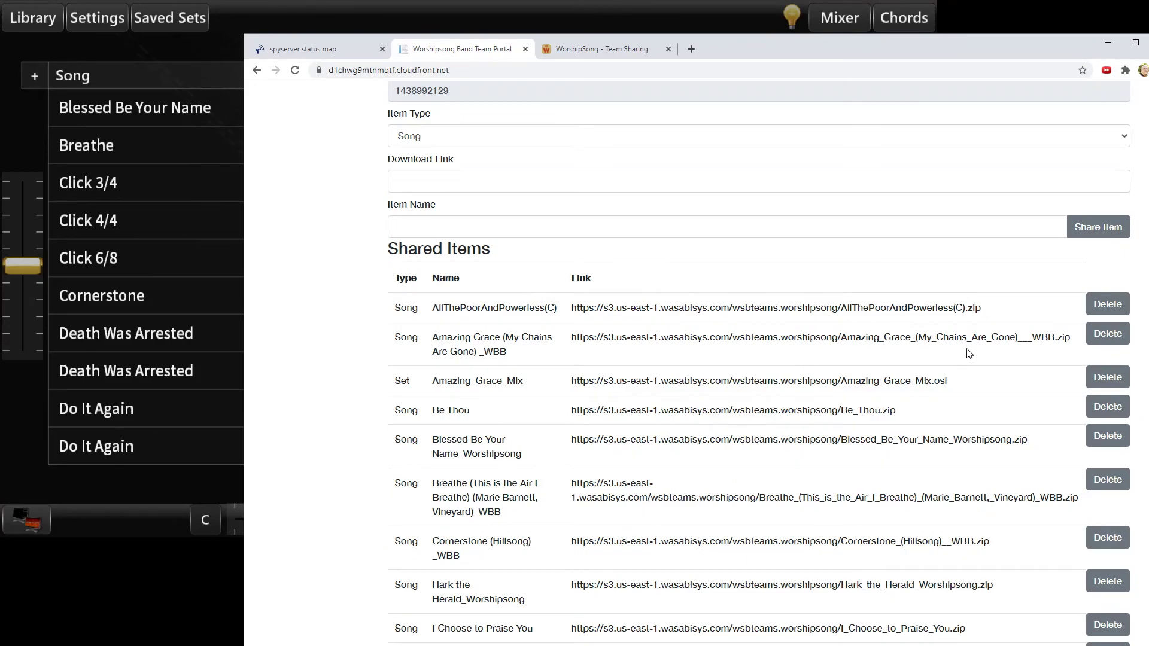
scroll(1131, 206, down, 8)
scroll(1132, 206, up, 10)
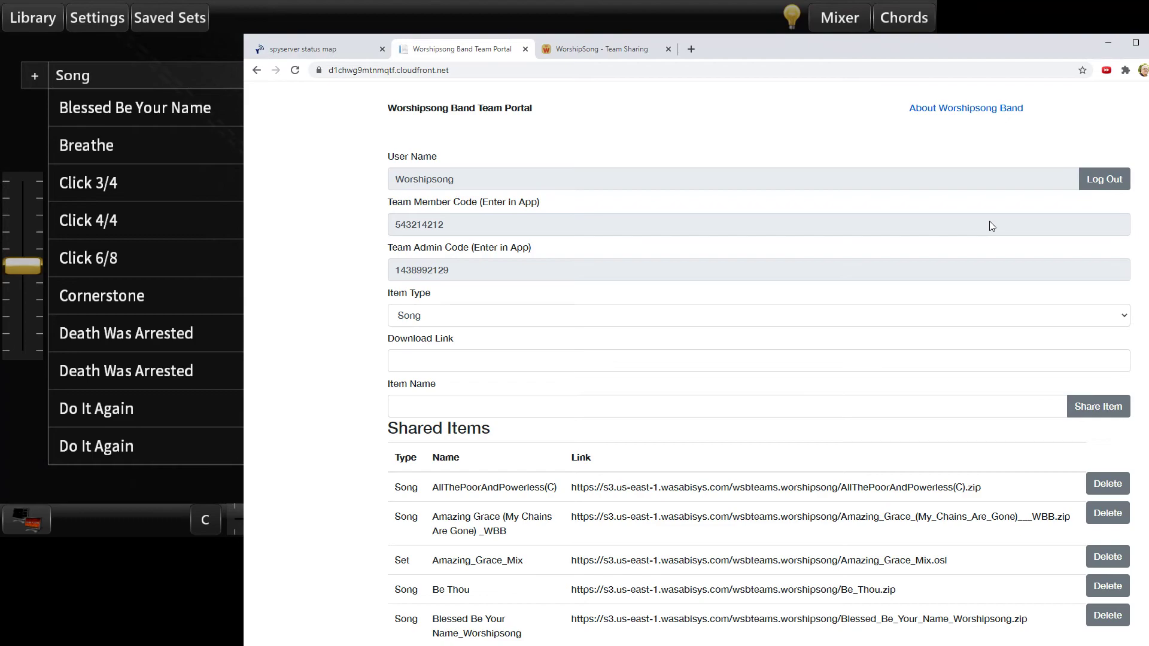
click(146, 75)
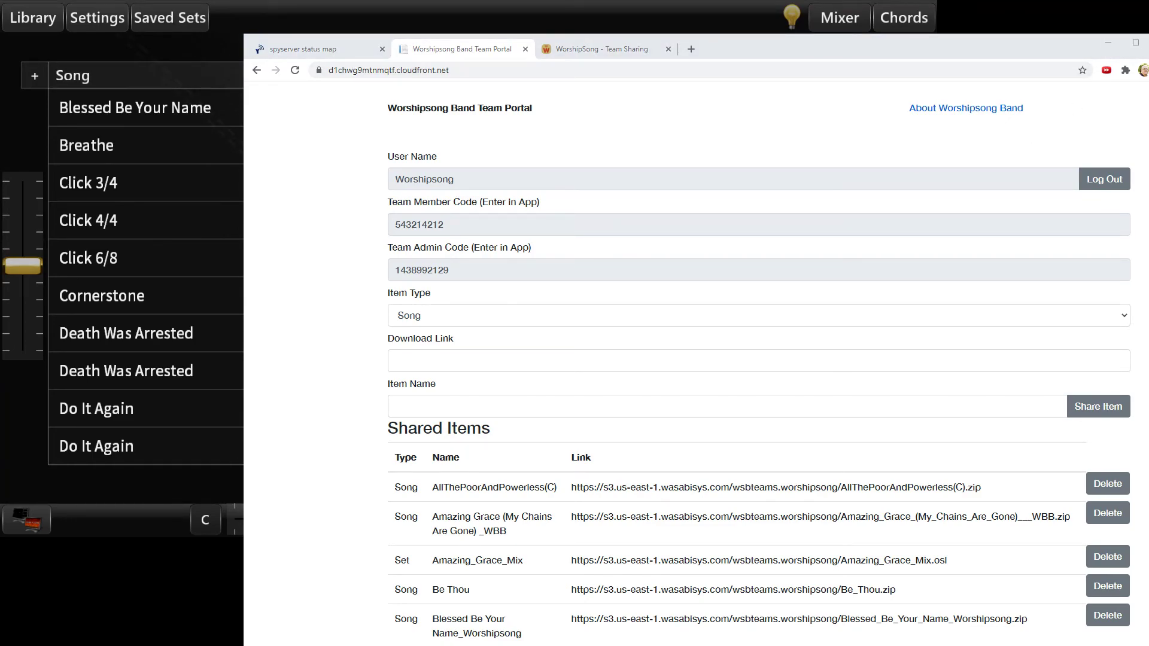